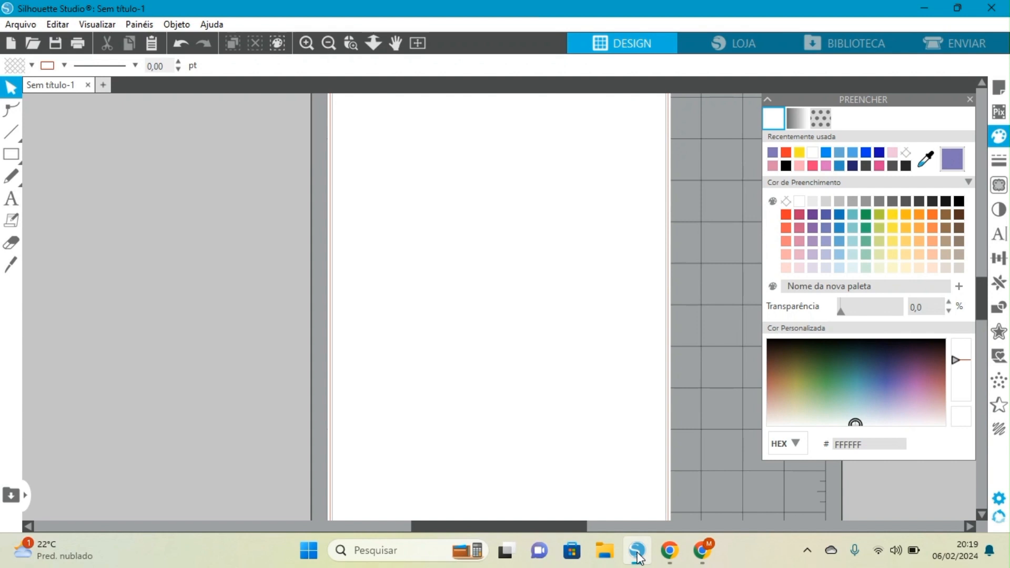
# Paste the butterfly image onto the page, enlarge it to about 150 × 142 mm and move it fully inside the page margins.
pyautogui.rightClick(462, 198)
pyautogui.click(500, 264)
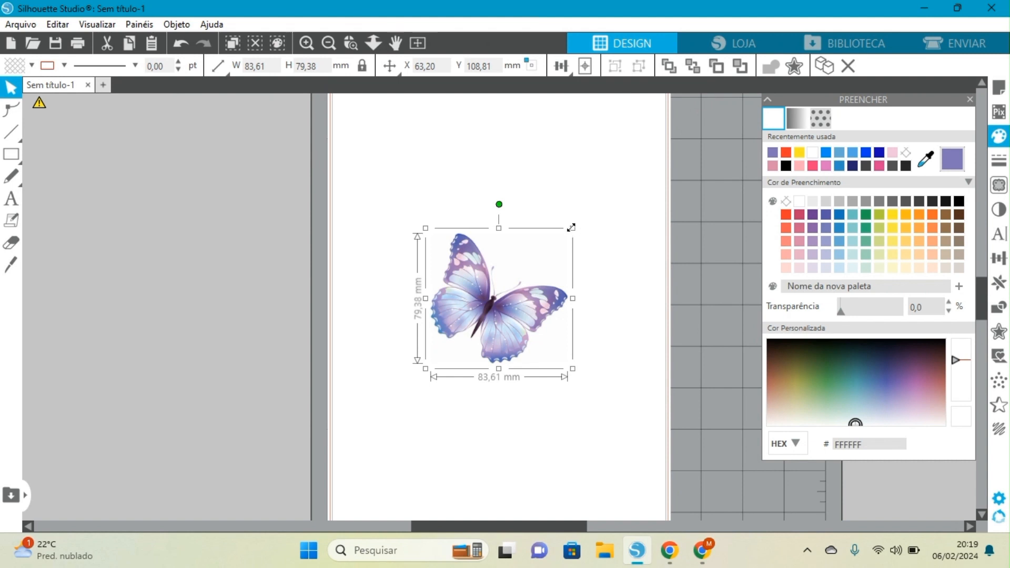
pyautogui.moveTo(571, 227); pyautogui.dragTo(652, 100)
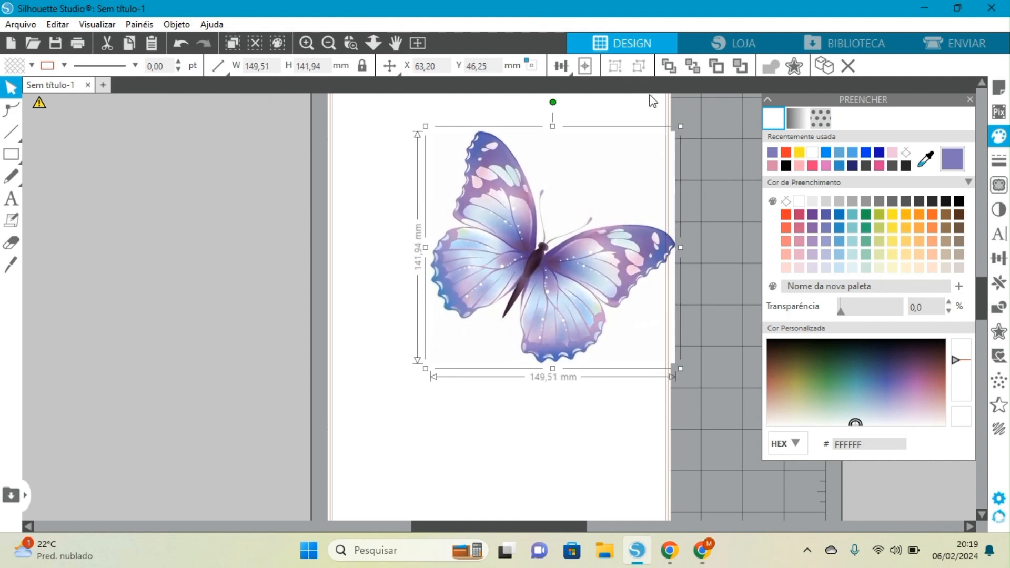
pyautogui.moveTo(593, 252); pyautogui.dragTo(563, 262)
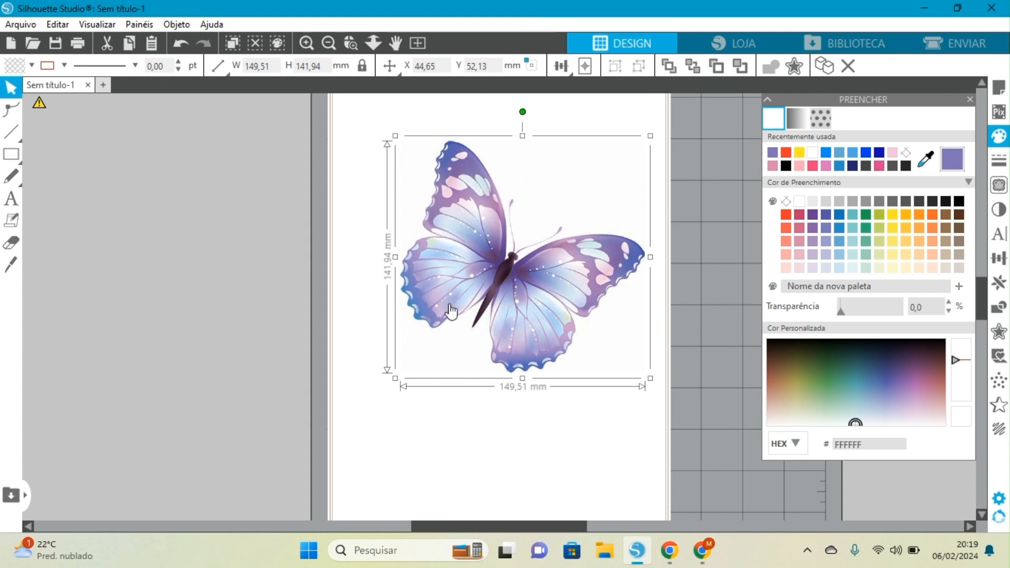
# Preview the cut lines of the butterfly image in the send view and return to the design view.
pyautogui.click(972, 42)
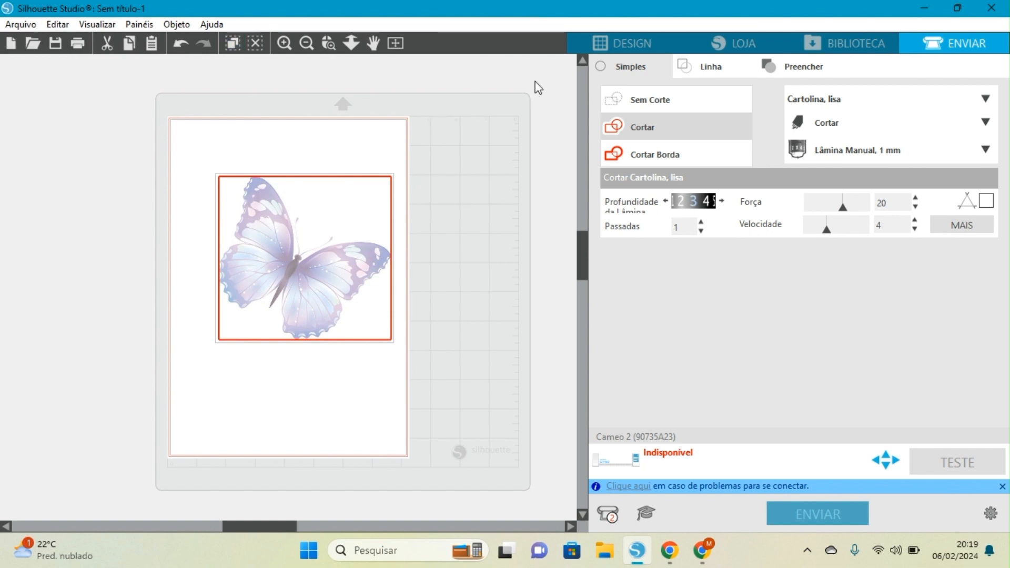
pyautogui.click(630, 46)
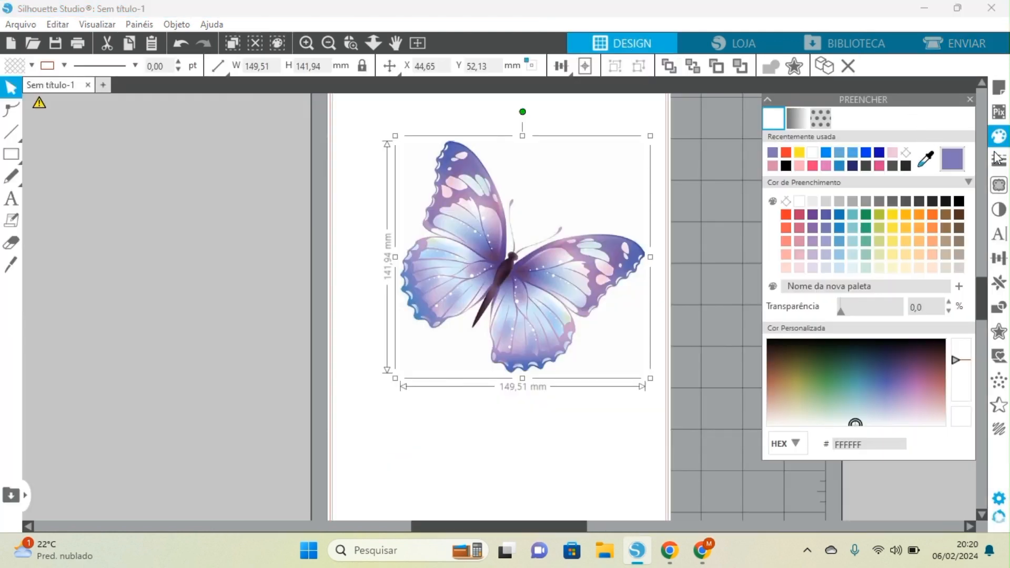
# Trace the outer edge of the whole butterfly with the threshold set to 94%.
pyautogui.click(999, 186)
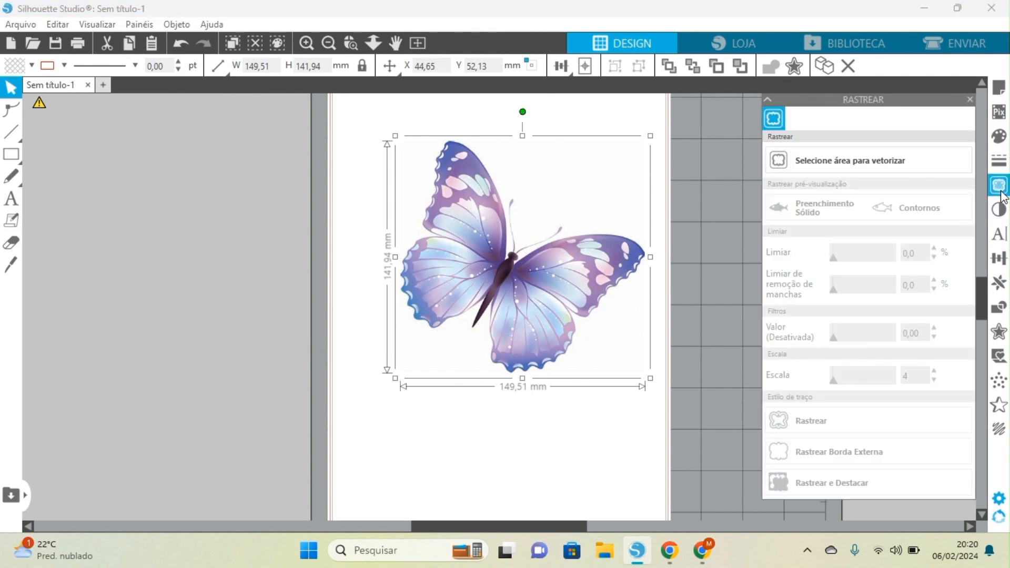
pyautogui.click(844, 166)
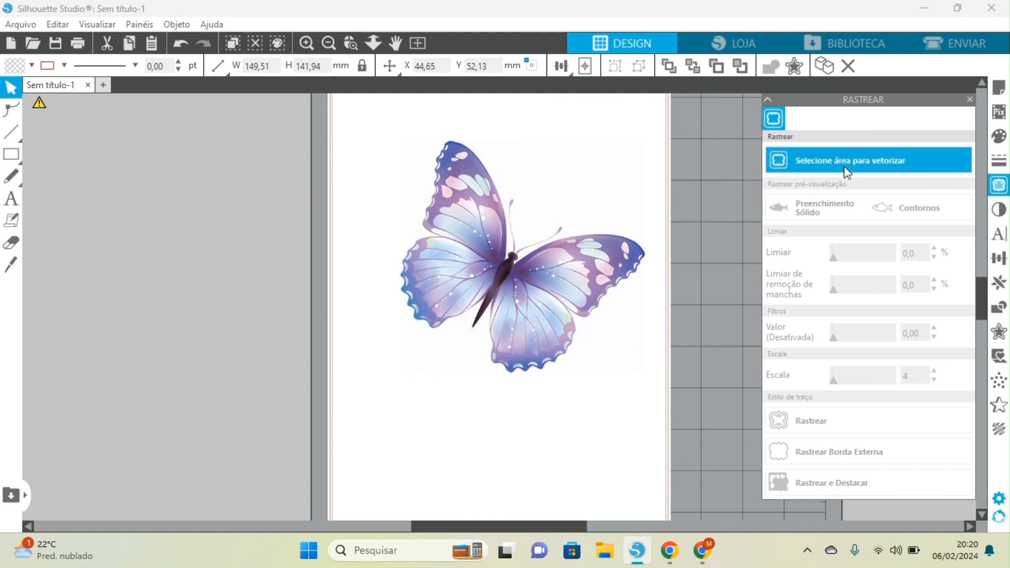
pyautogui.moveTo(366, 123)
pyautogui.mouseDown()
pyautogui.moveTo(399, 188)
pyautogui.moveTo(634, 435)
pyautogui.moveTo(668, 417)
pyautogui.mouseUp()
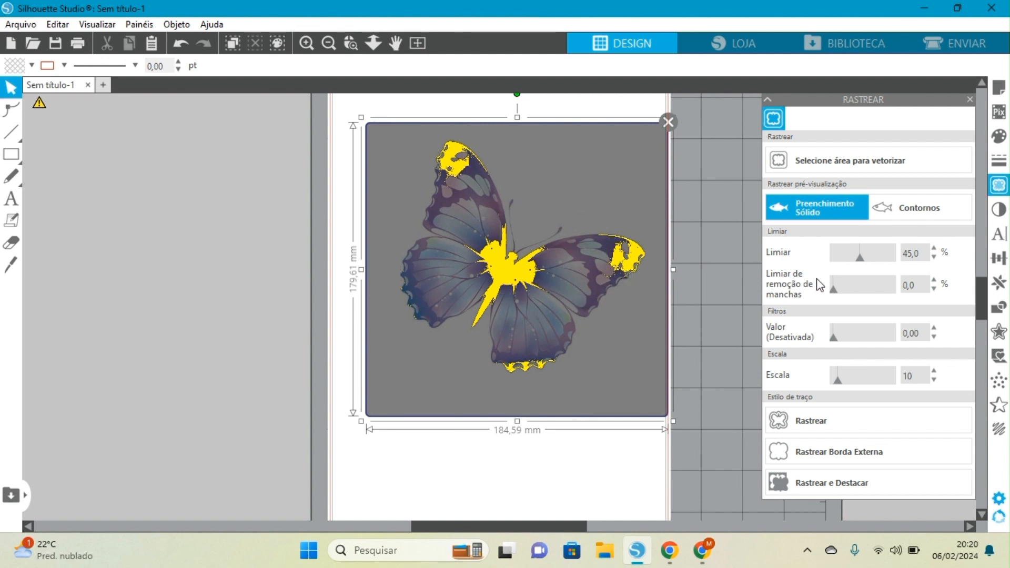
pyautogui.click(873, 260)
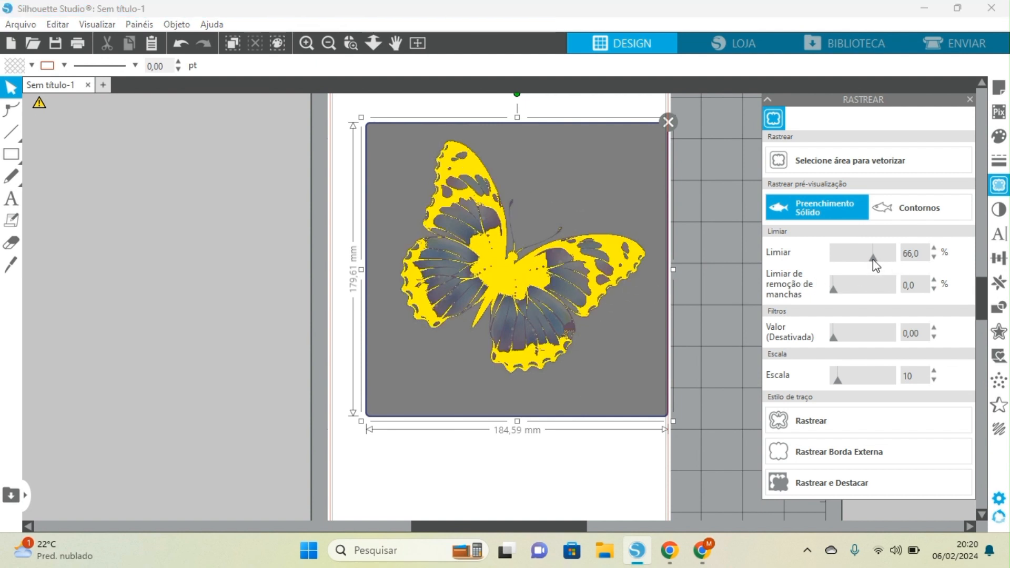
pyautogui.moveTo(873, 260); pyautogui.dragTo(892, 262)
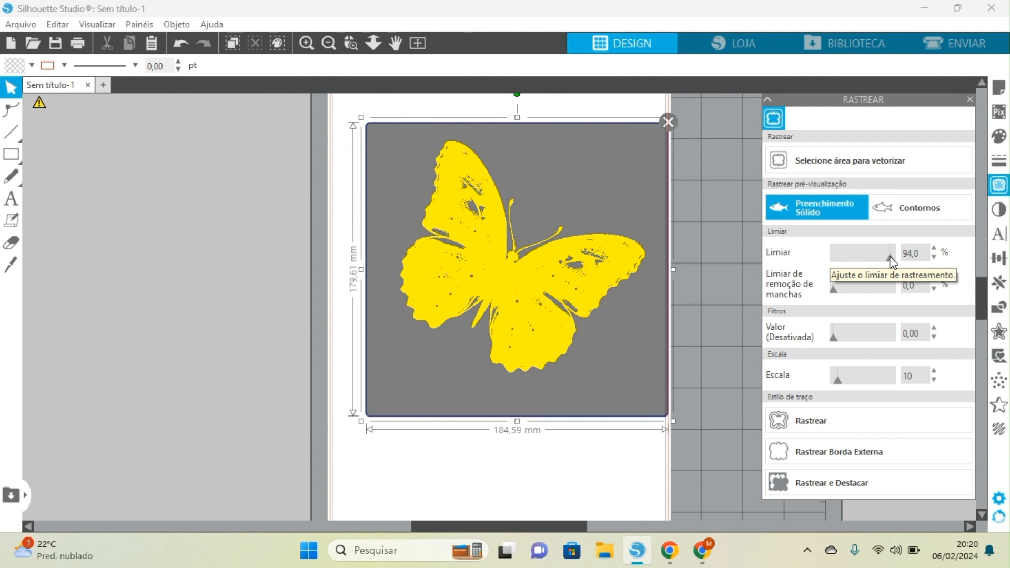
pyautogui.click(829, 452)
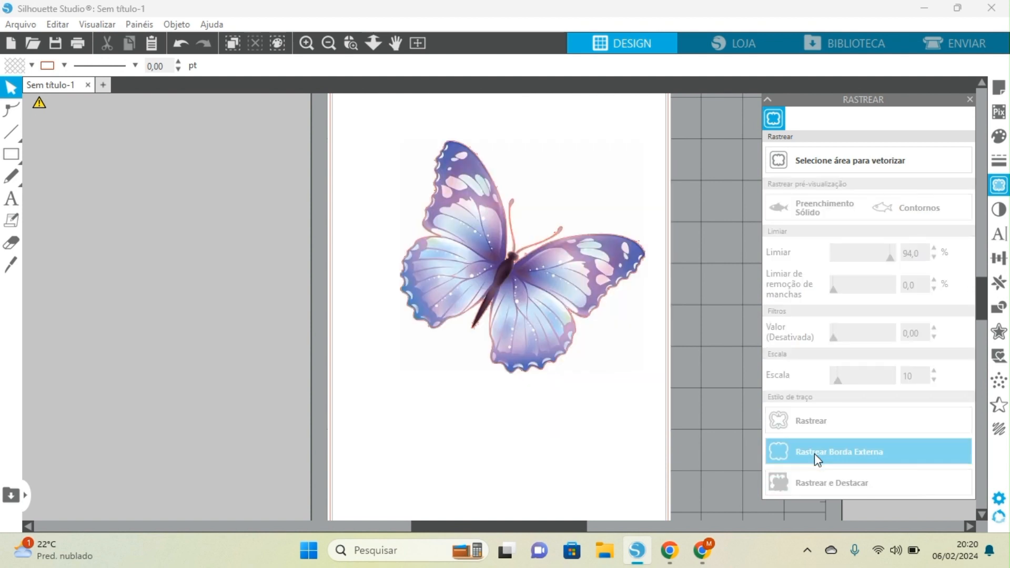
# Select the butterfly image together with its traced outline and crop the image to that outline.
pyautogui.moveTo(367, 267); pyautogui.dragTo(481, 285)
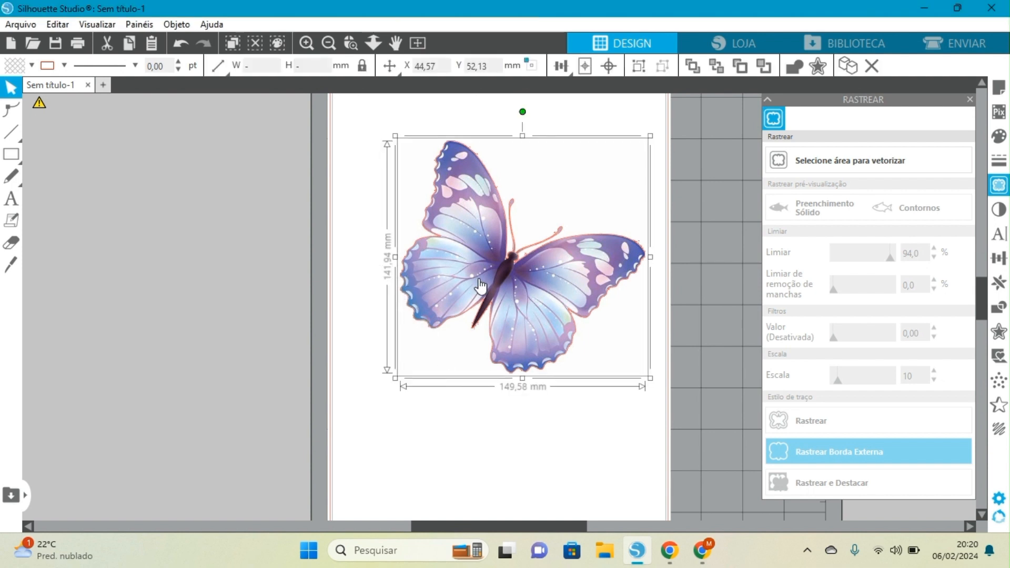
pyautogui.click(177, 25)
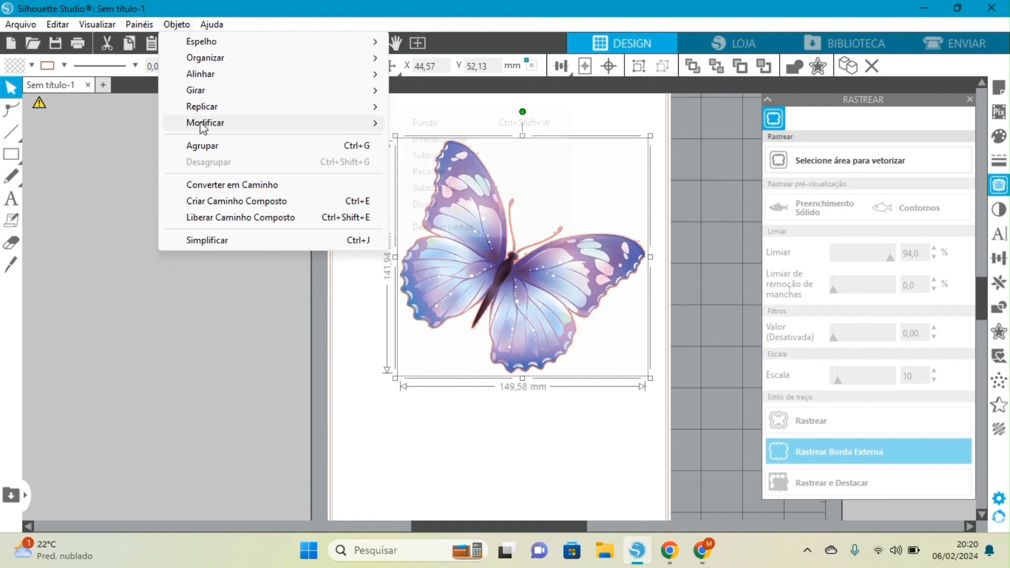
pyautogui.moveTo(200, 124)
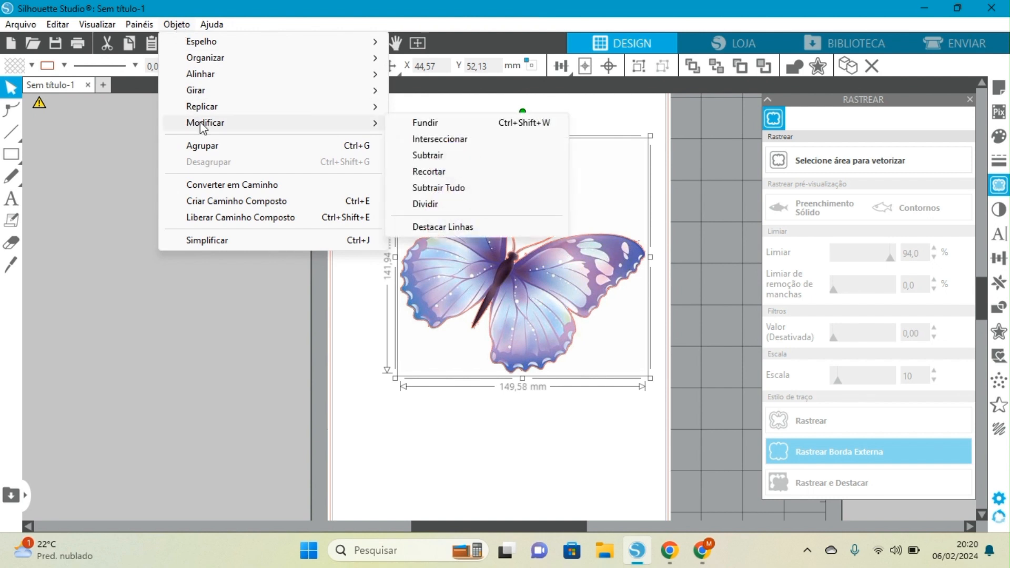
pyautogui.click(451, 173)
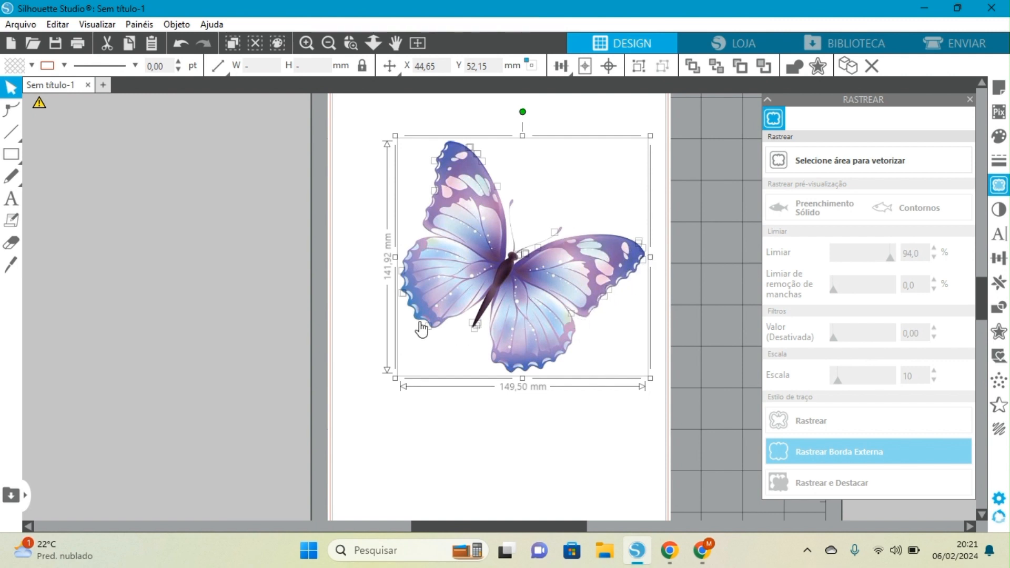
# Move the cropped butterfly off the page and delete the leftover fragments remaining on the page.
pyautogui.click(292, 156)
pyautogui.moveTo(458, 236); pyautogui.dragTo(74, 232)
pyautogui.click(150, 221)
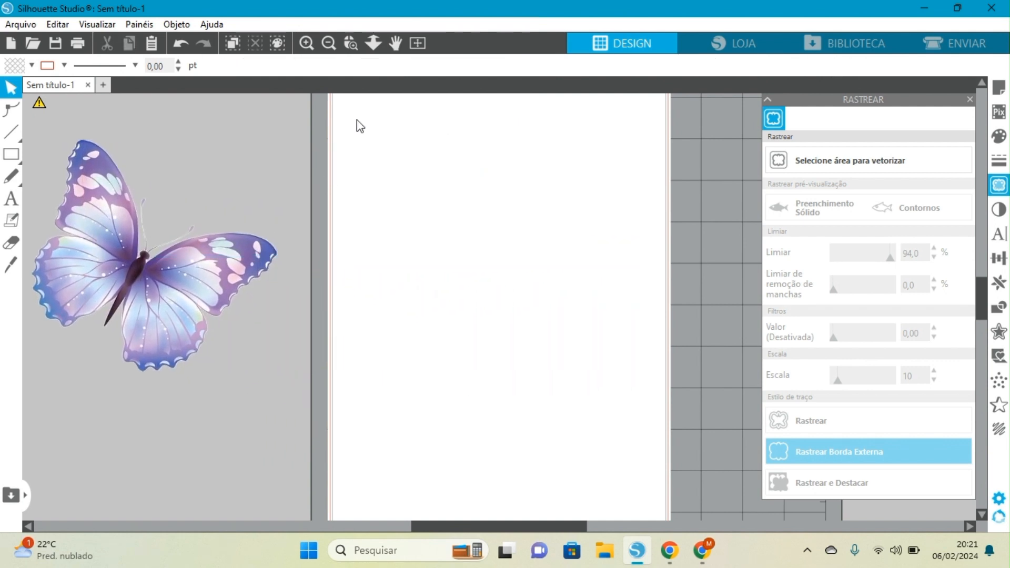
pyautogui.moveTo(357, 118); pyautogui.dragTo(677, 458)
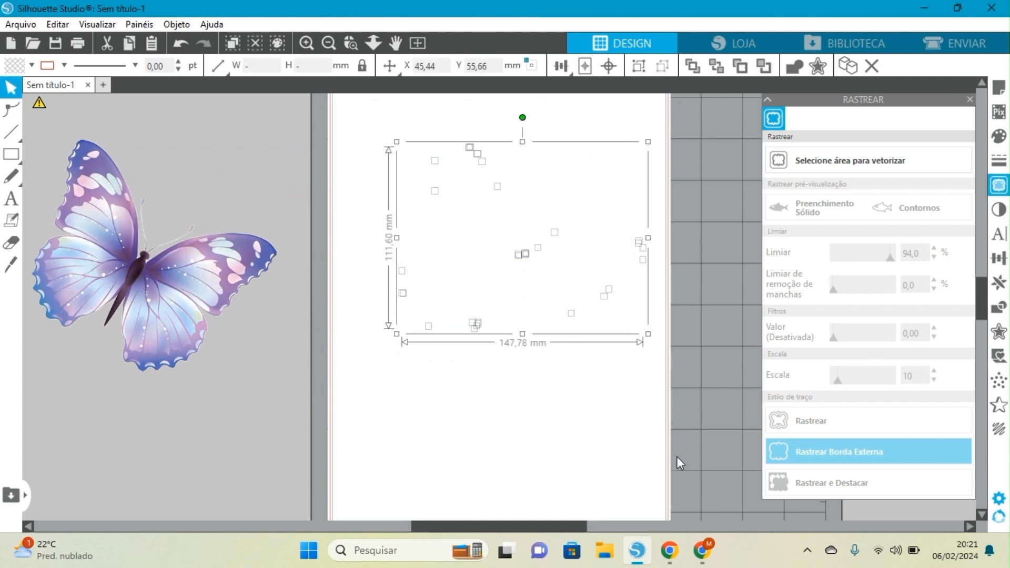
pyautogui.press('Delete')
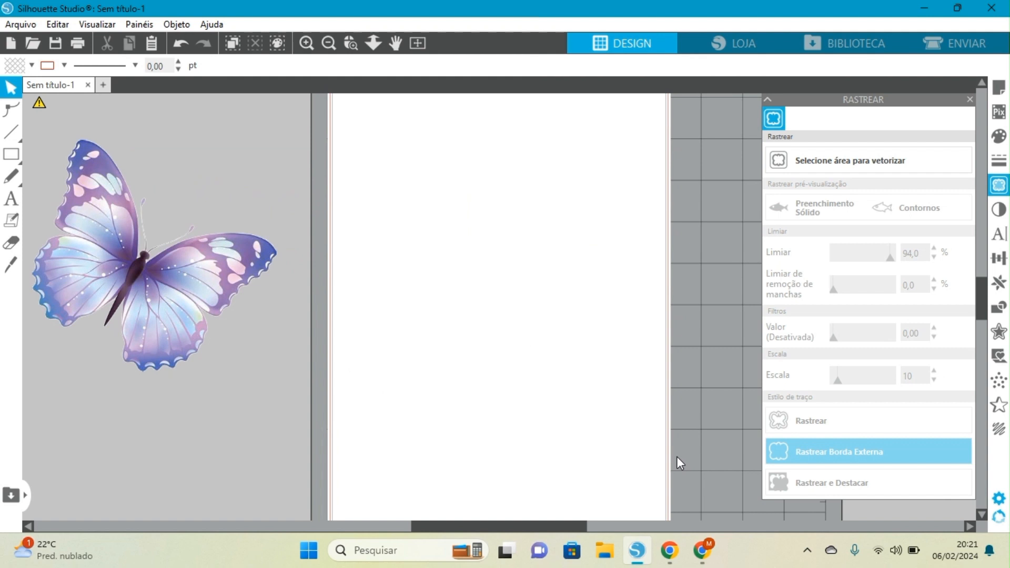
# Move the butterfly back onto the page and enlarge it to about 180 × 171 mm.
pyautogui.moveTo(215, 285); pyautogui.dragTo(563, 304)
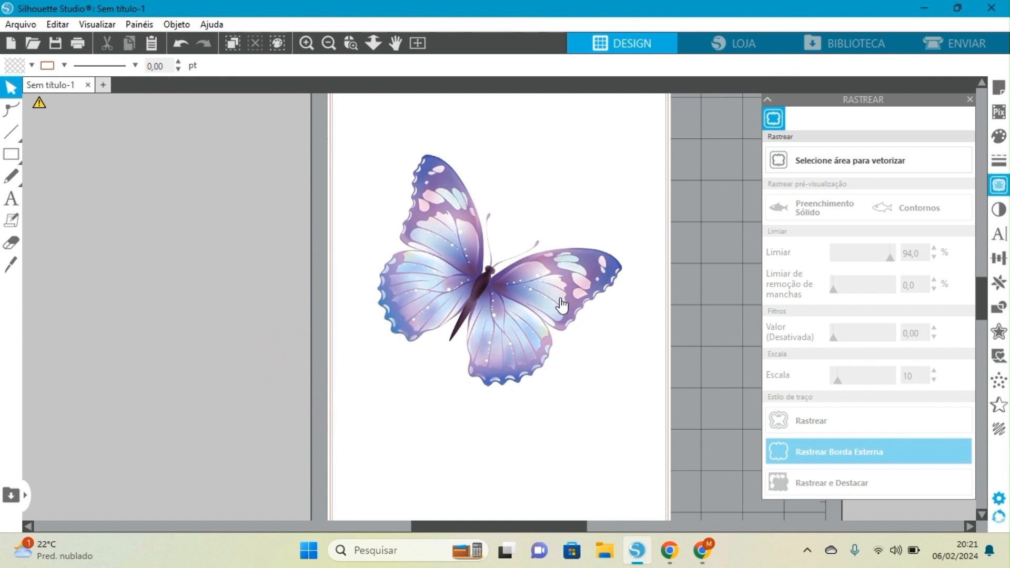
pyautogui.click(560, 297)
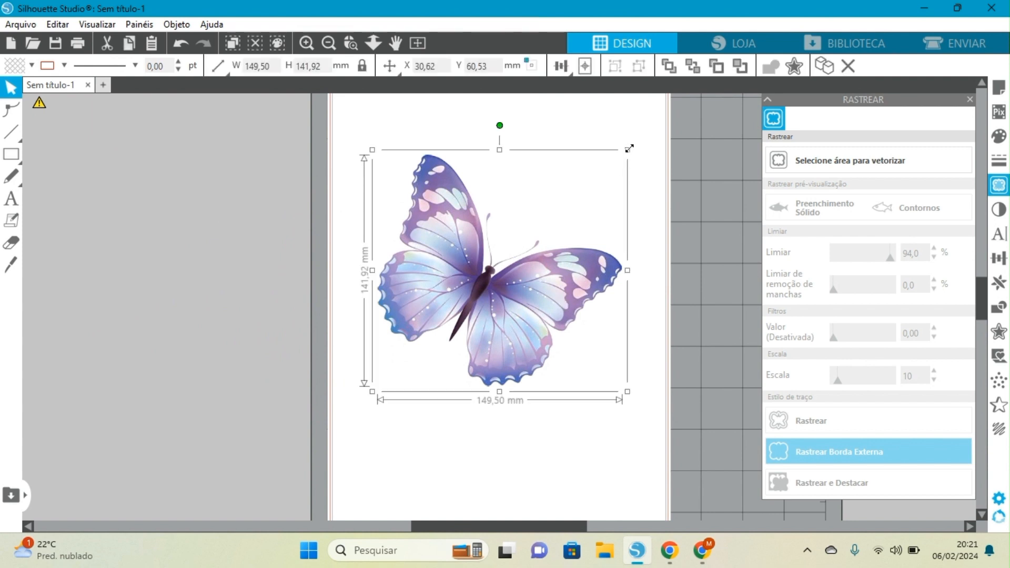
pyautogui.moveTo(630, 149); pyautogui.dragTo(654, 115)
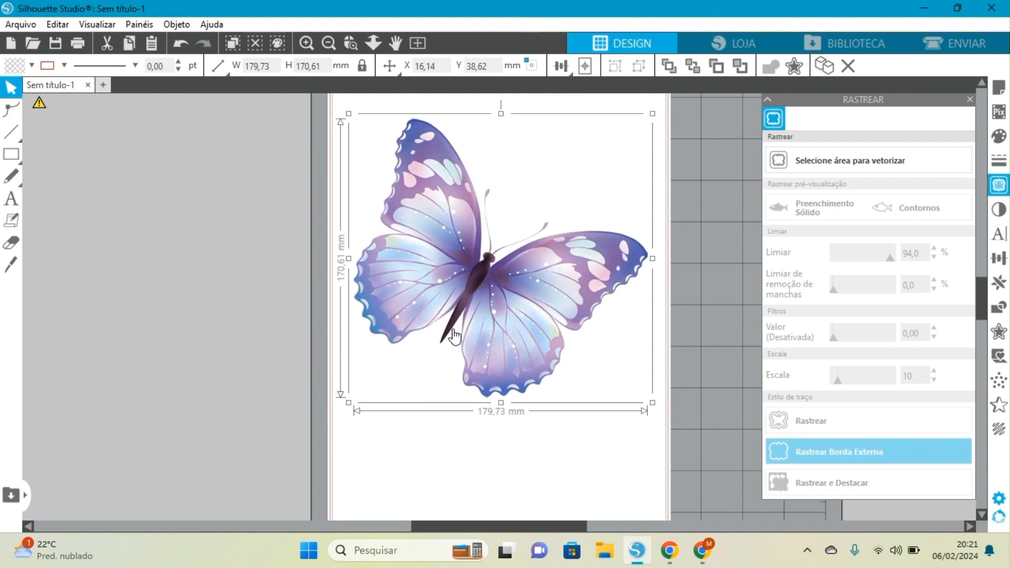
# Delete the outline points around both antennae and the head to remove them from the butterfly.
pyautogui.doubleClick(489, 284)
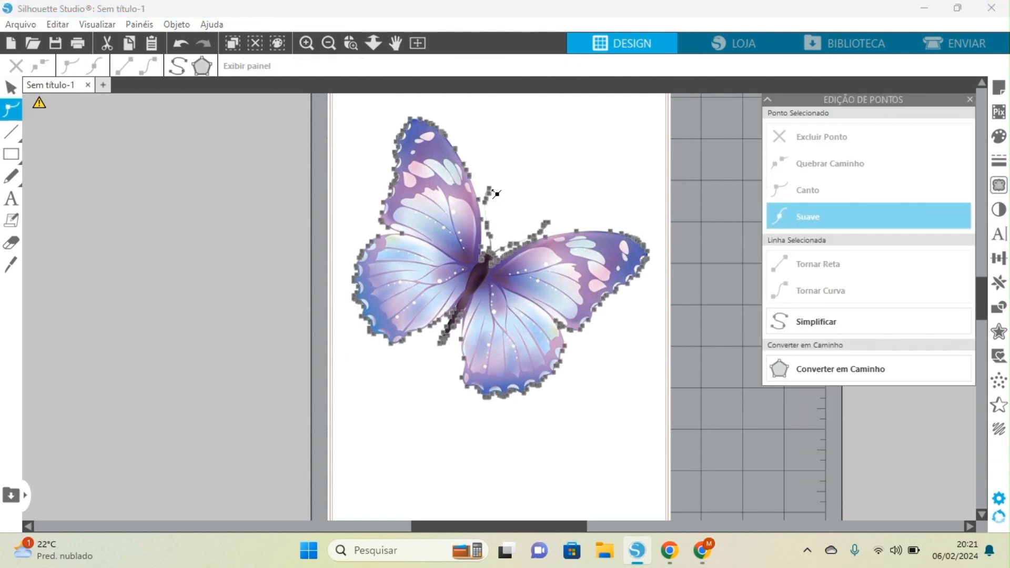
pyautogui.click(301, 48)
pyautogui.click(302, 48)
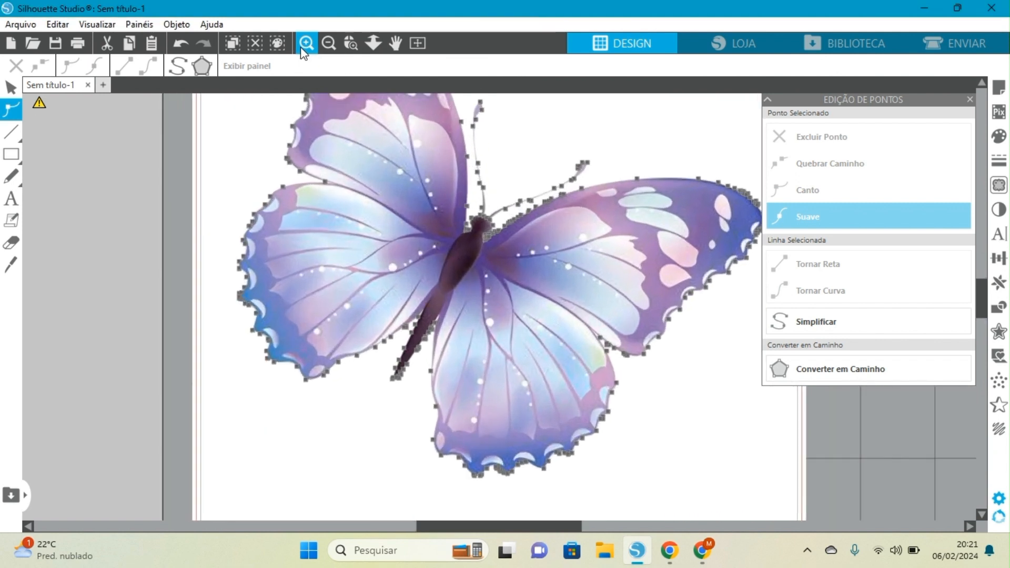
pyautogui.scroll(3, 472, 274)
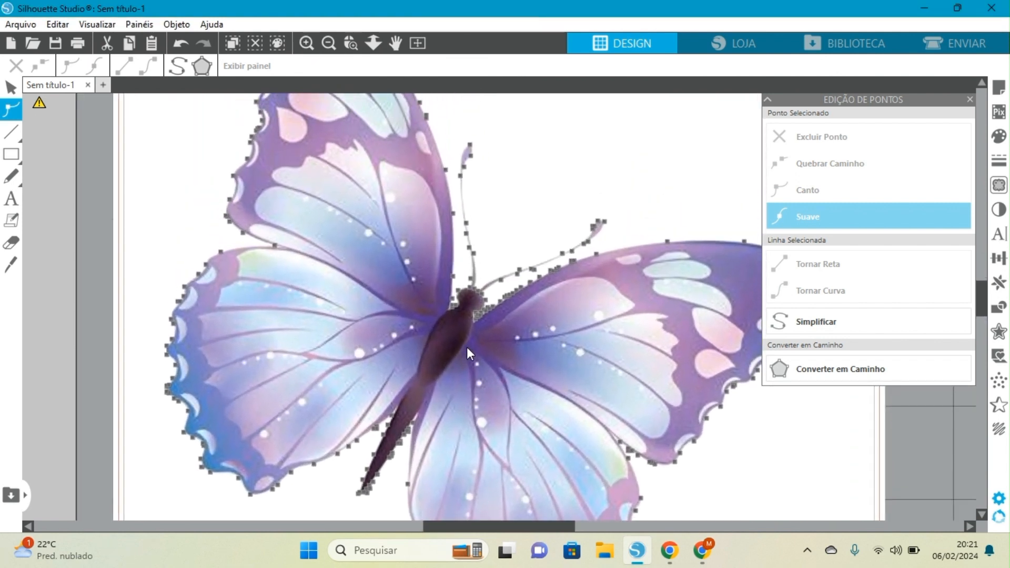
pyautogui.click(453, 307)
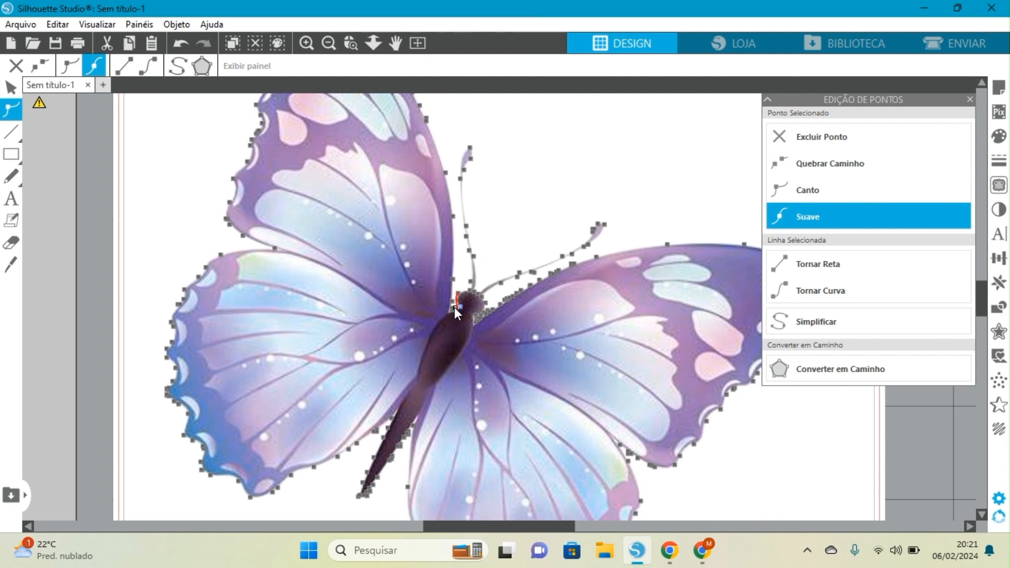
pyautogui.click(808, 146)
pyautogui.click(809, 149)
pyautogui.click(809, 149)
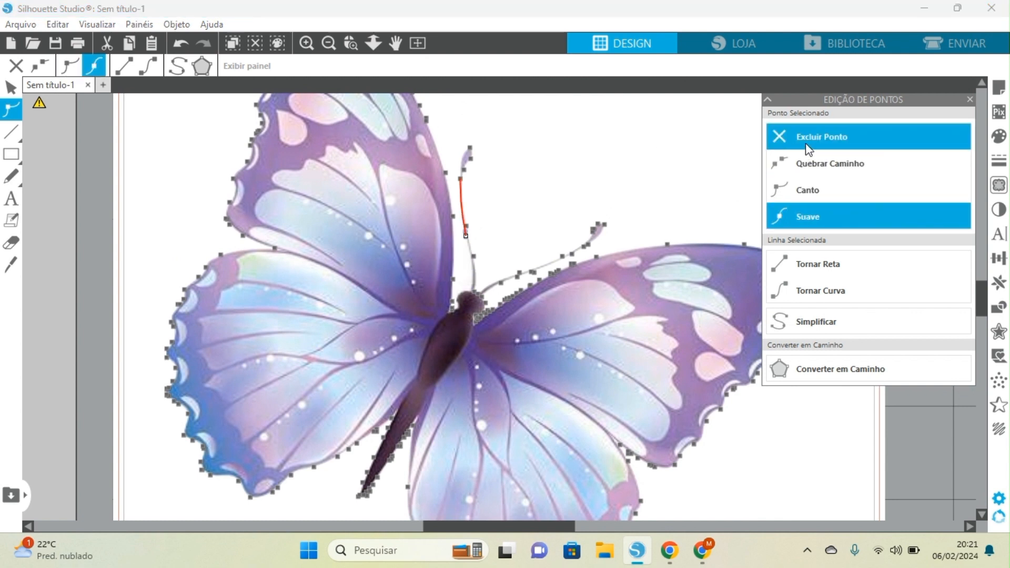
pyautogui.click(809, 149)
pyautogui.click(808, 149)
pyautogui.click(809, 149)
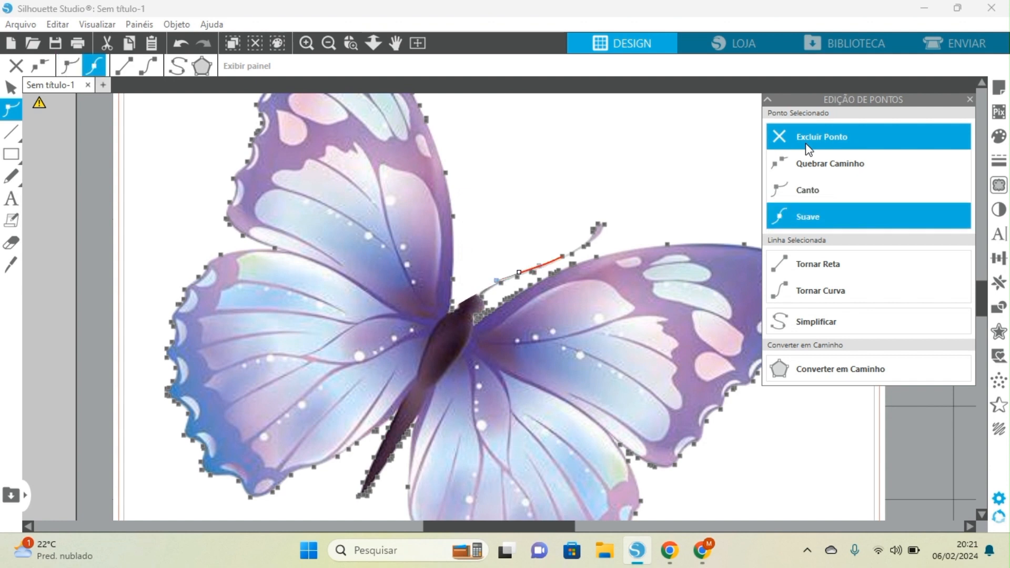
pyautogui.click(809, 149)
pyautogui.click(809, 149)
pyautogui.click(809, 149)
pyautogui.click(809, 149)
pyautogui.click(809, 149)
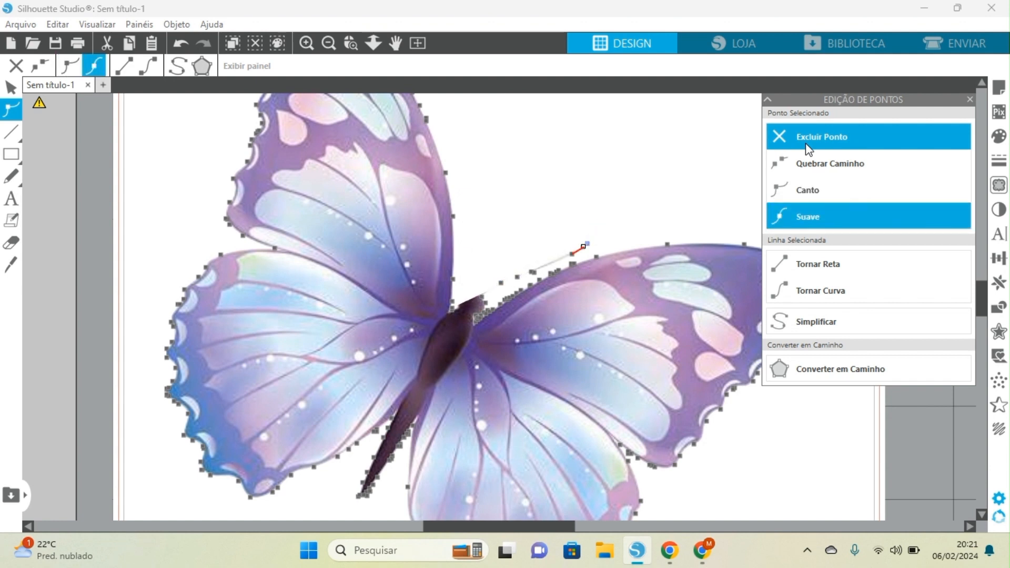
pyautogui.click(808, 149)
pyautogui.click(809, 149)
pyautogui.click(809, 149)
pyautogui.click(809, 149)
pyautogui.click(809, 149)
pyautogui.click(809, 149)
pyautogui.click(809, 149)
pyautogui.click(809, 149)
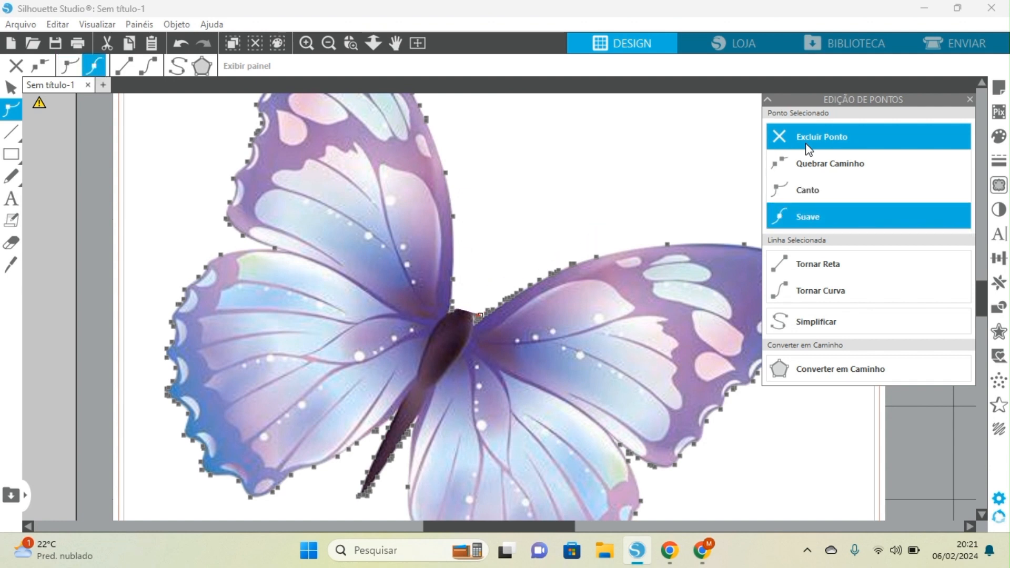
pyautogui.click(809, 149)
pyautogui.click(809, 149)
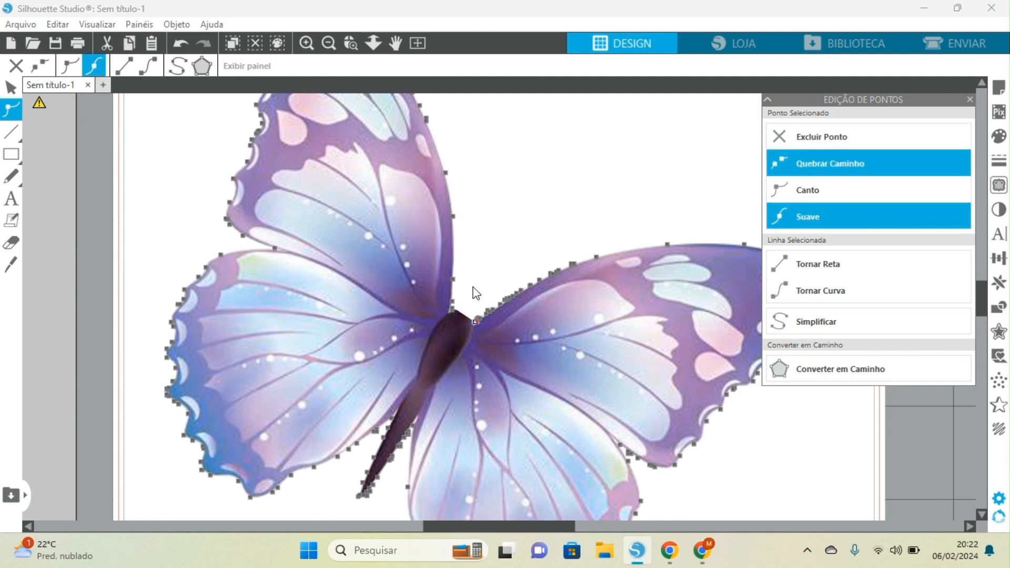
pyautogui.click(455, 311)
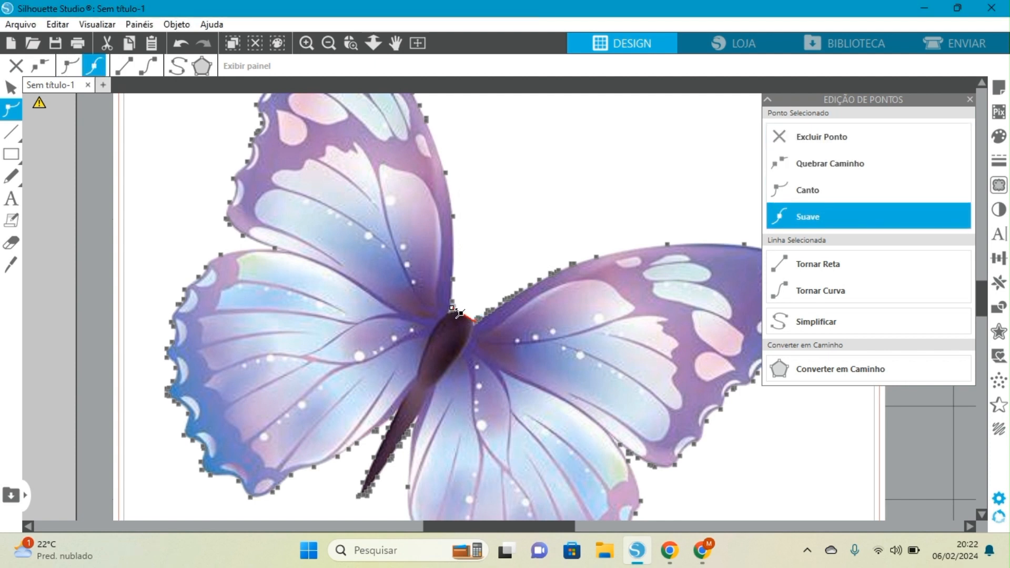
pyautogui.click(816, 138)
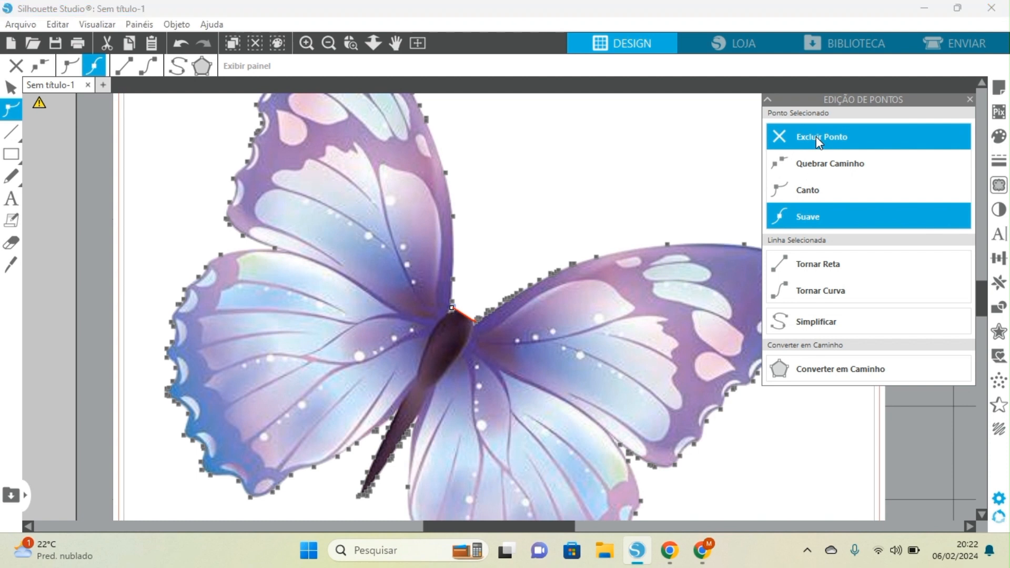
pyautogui.click(519, 213)
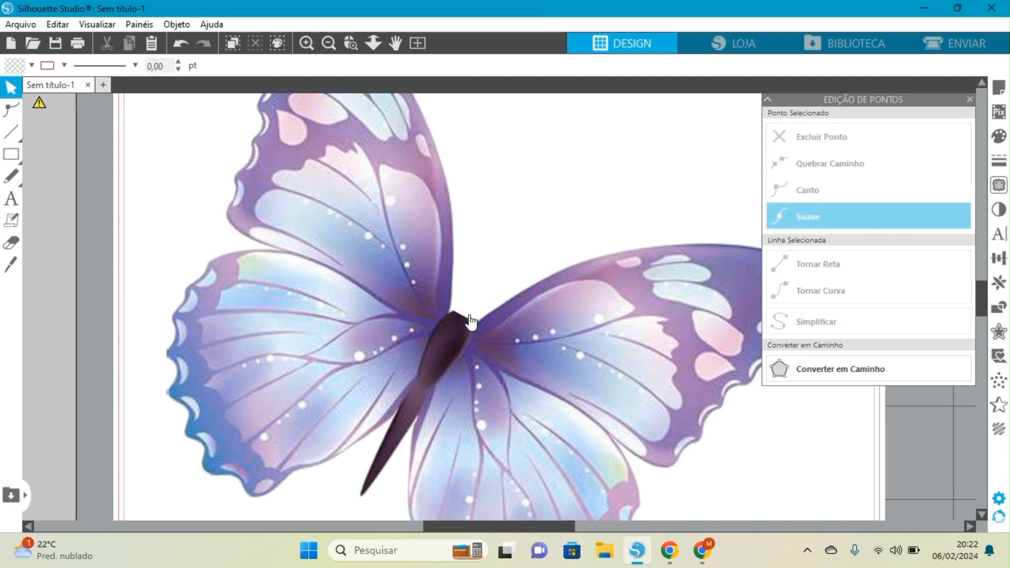
# Delete the outline points around the butterfly's pointed tail to remove the lower part of its body.
pyautogui.moveTo(531, 386); pyautogui.dragTo(556, 253)
pyautogui.doubleClick(435, 289)
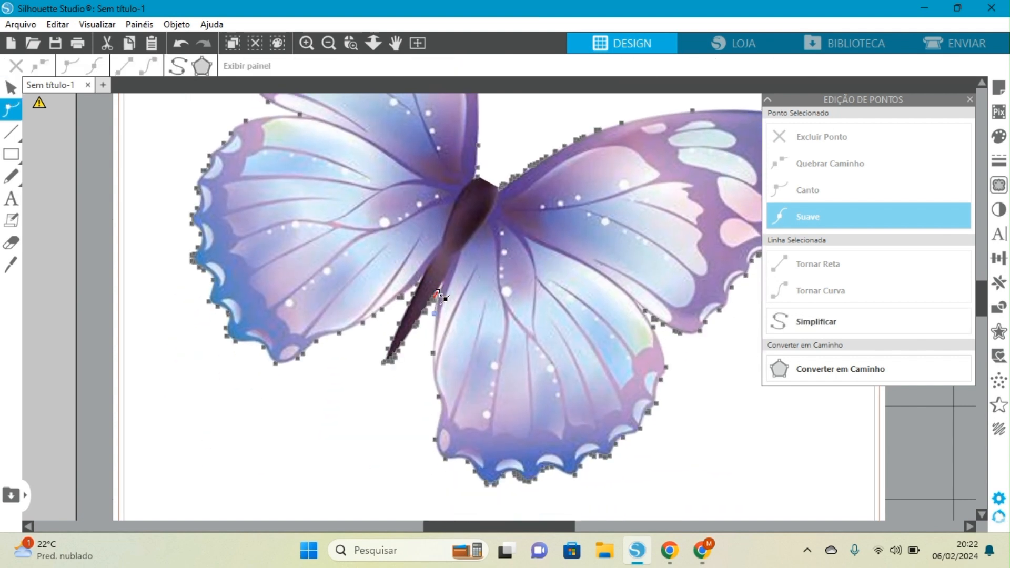
pyautogui.click(445, 274)
pyautogui.click(434, 299)
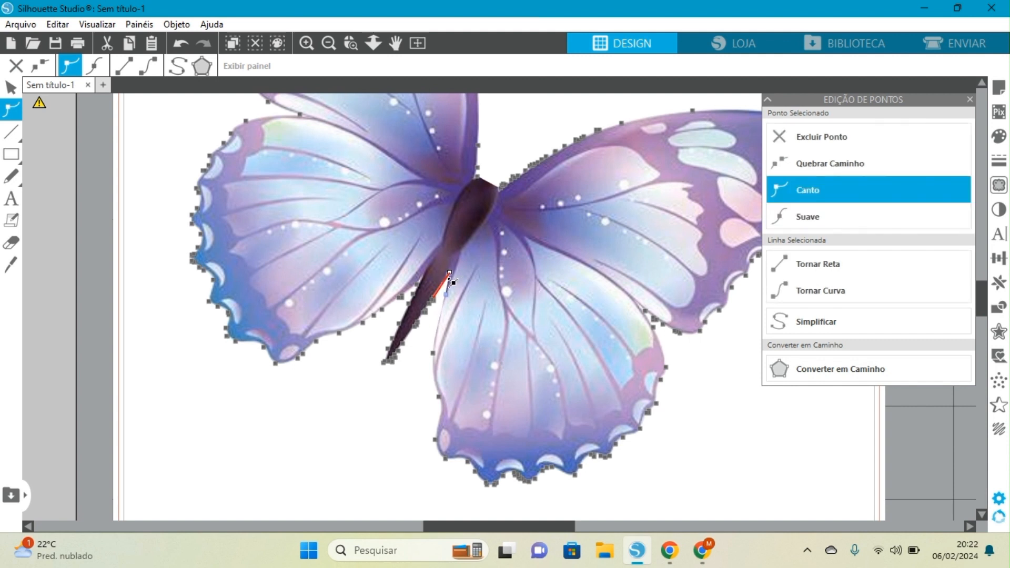
pyautogui.click(810, 148)
pyautogui.click(810, 149)
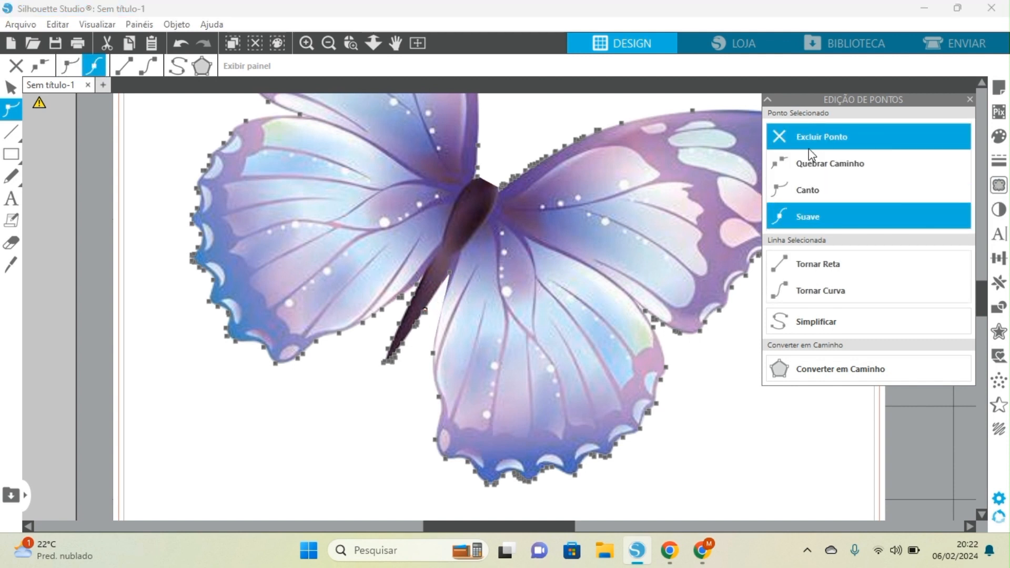
pyautogui.click(810, 148)
pyautogui.click(810, 148)
pyautogui.click(810, 149)
pyautogui.click(810, 149)
pyautogui.click(810, 151)
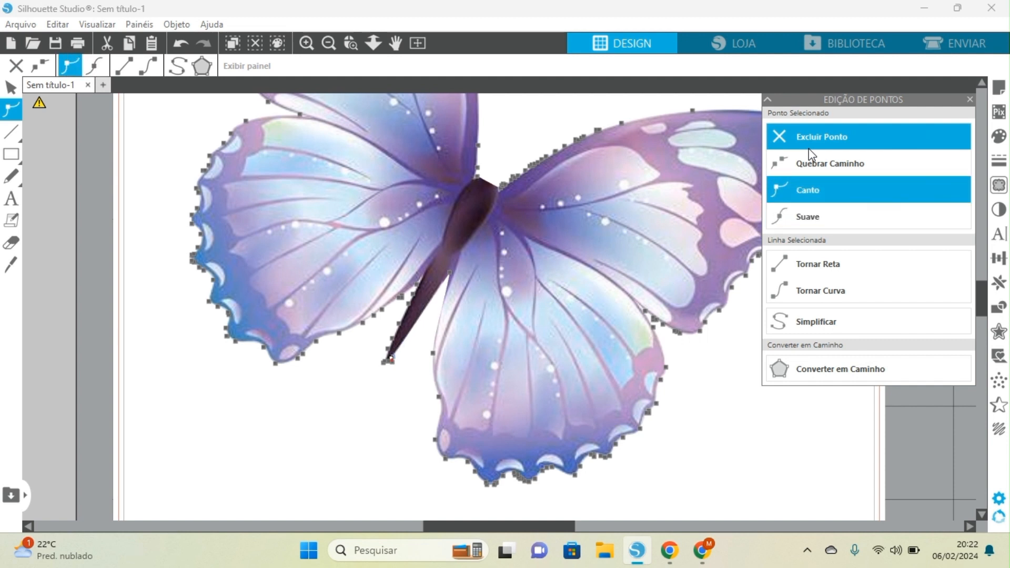
pyautogui.click(810, 150)
pyautogui.click(810, 151)
pyautogui.click(810, 151)
pyautogui.click(810, 151)
pyautogui.click(810, 150)
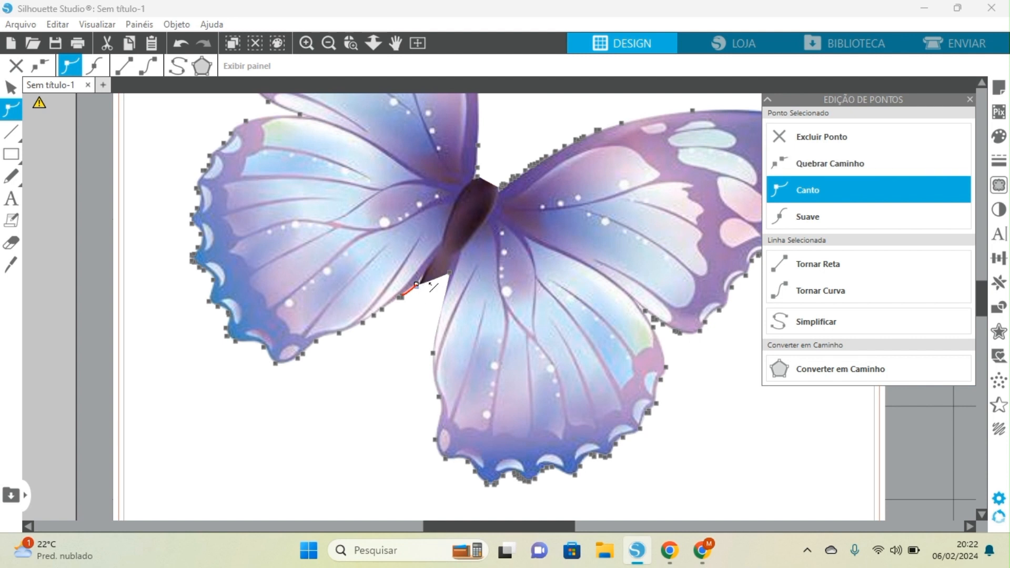
# Reposition the outline points at the body's cut end to trim the leftover tail between the lower wings, and finish point editing.
pyautogui.moveTo(429, 279); pyautogui.dragTo(431, 265)
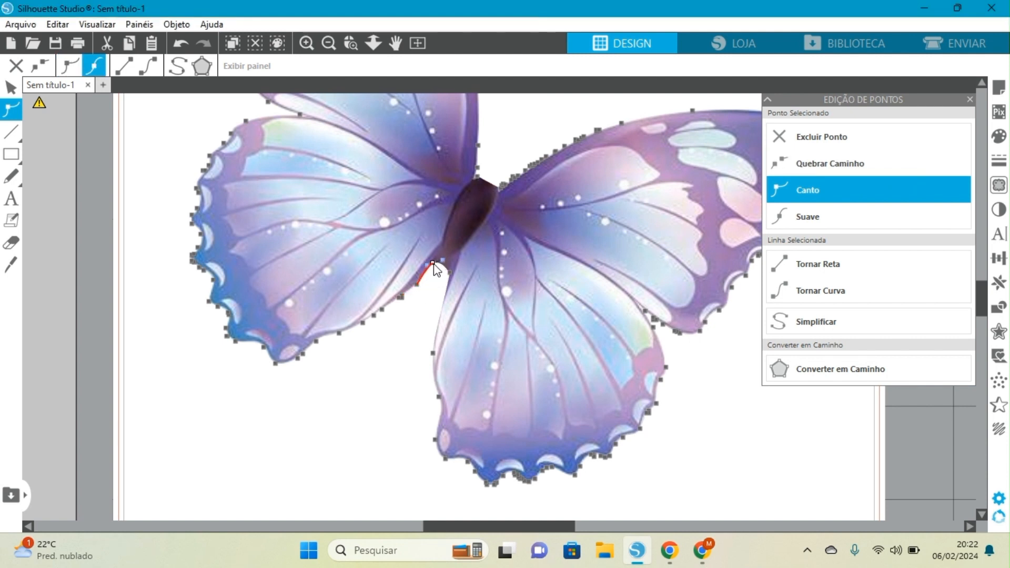
pyautogui.click(431, 264)
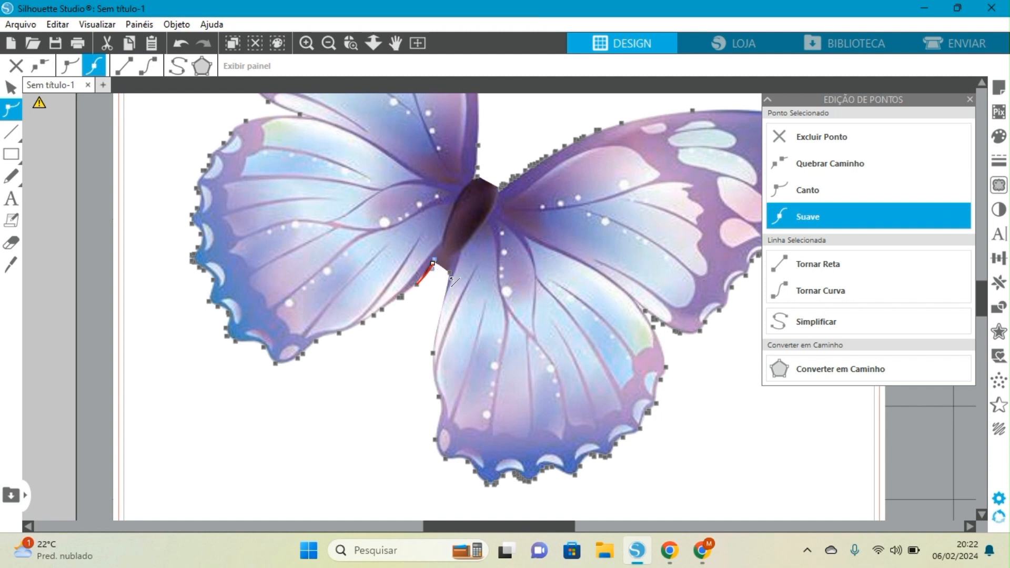
pyautogui.click(451, 273)
pyautogui.click(449, 271)
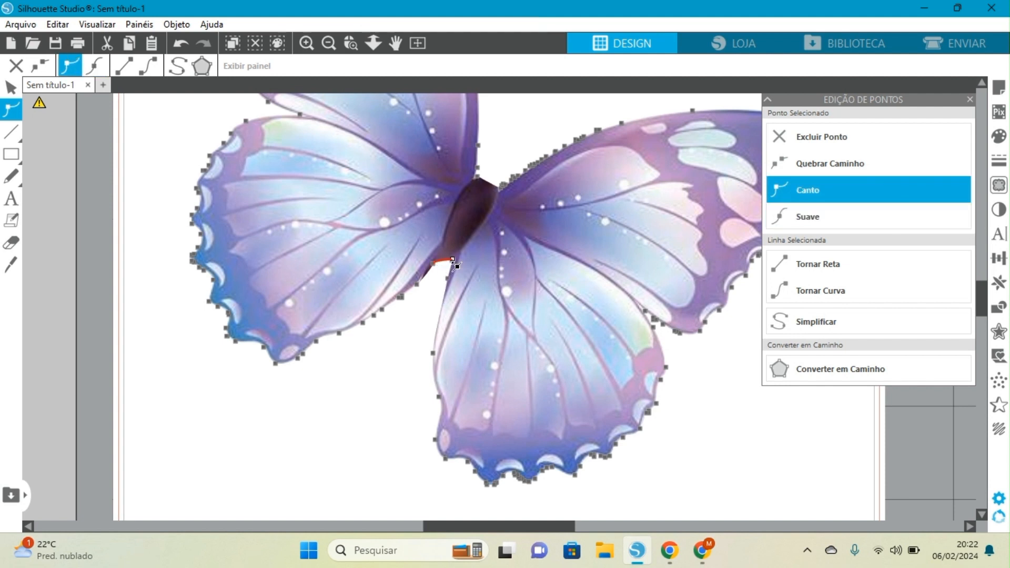
pyautogui.click(434, 262)
pyautogui.moveTo(438, 260); pyautogui.dragTo(437, 256)
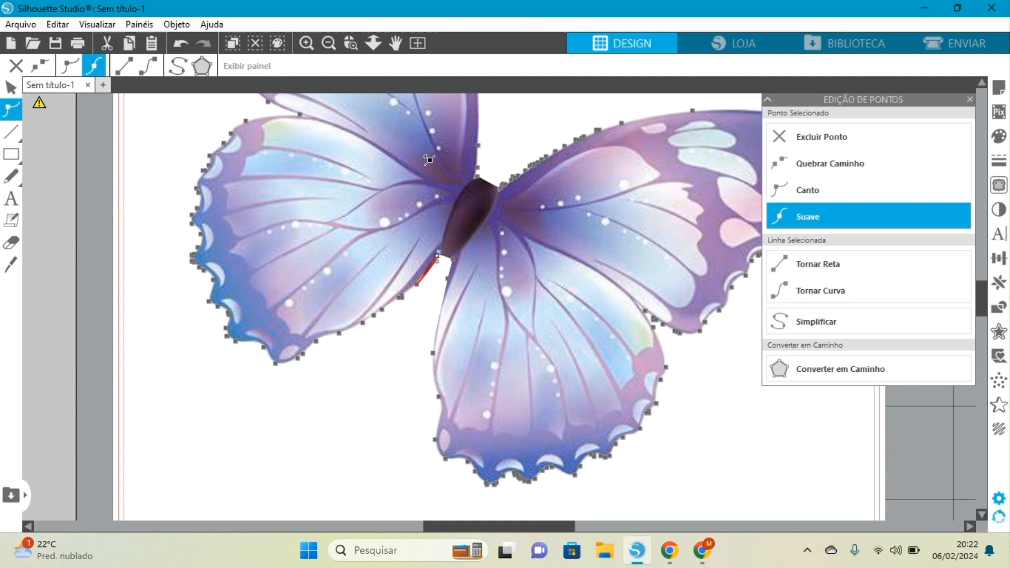
pyautogui.click(329, 43)
pyautogui.click(329, 43)
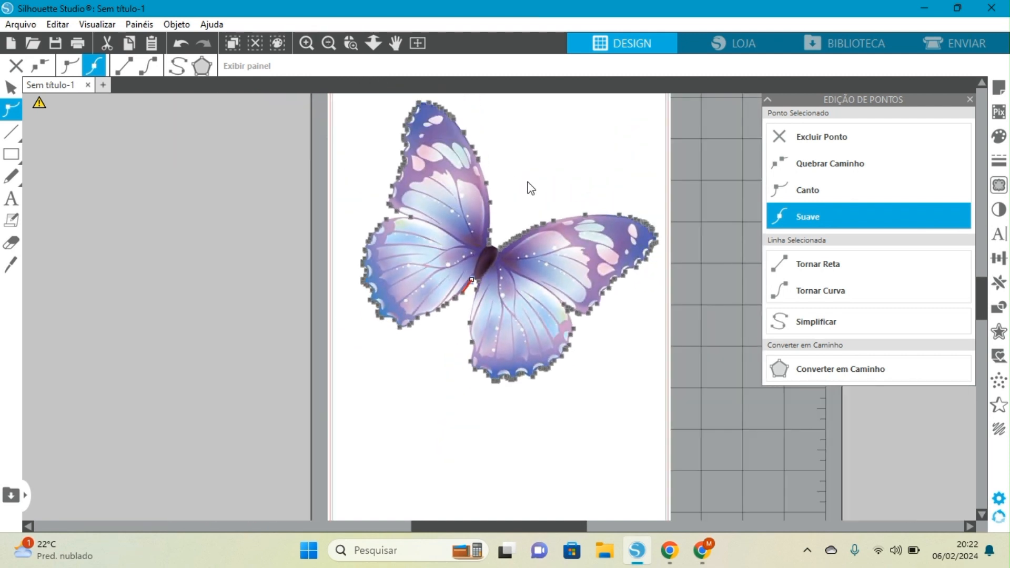
pyautogui.click(561, 186)
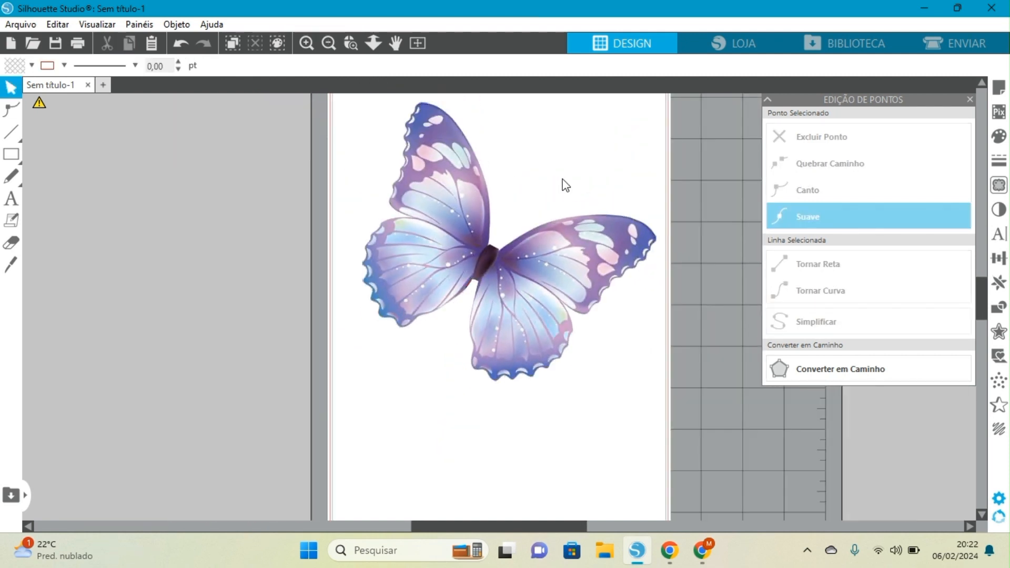
# Create an offset contour with rounded corners around the butterfly.
pyautogui.click(547, 264)
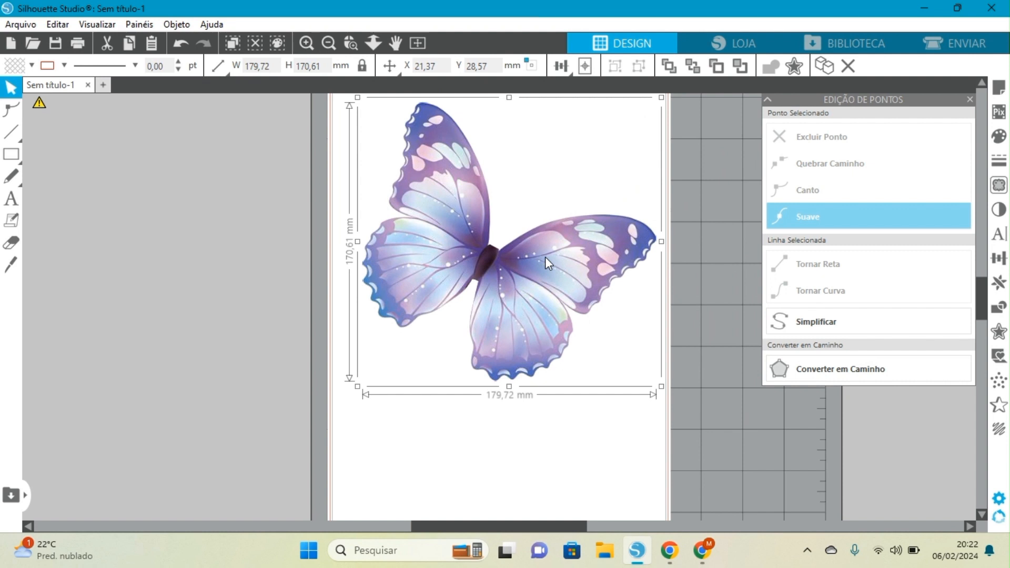
pyautogui.rightClick(547, 259)
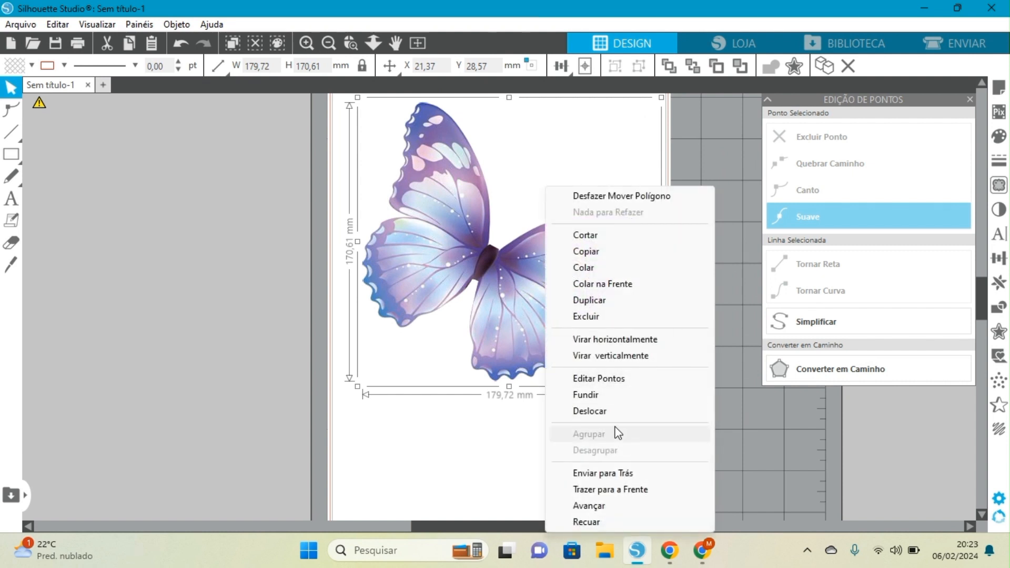
pyautogui.click(590, 411)
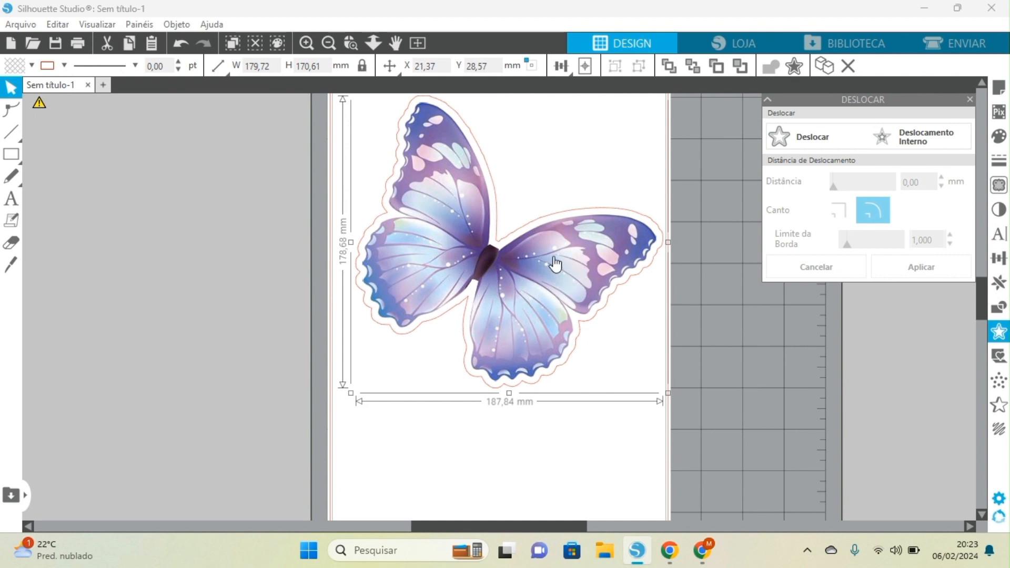
pyautogui.click(546, 273)
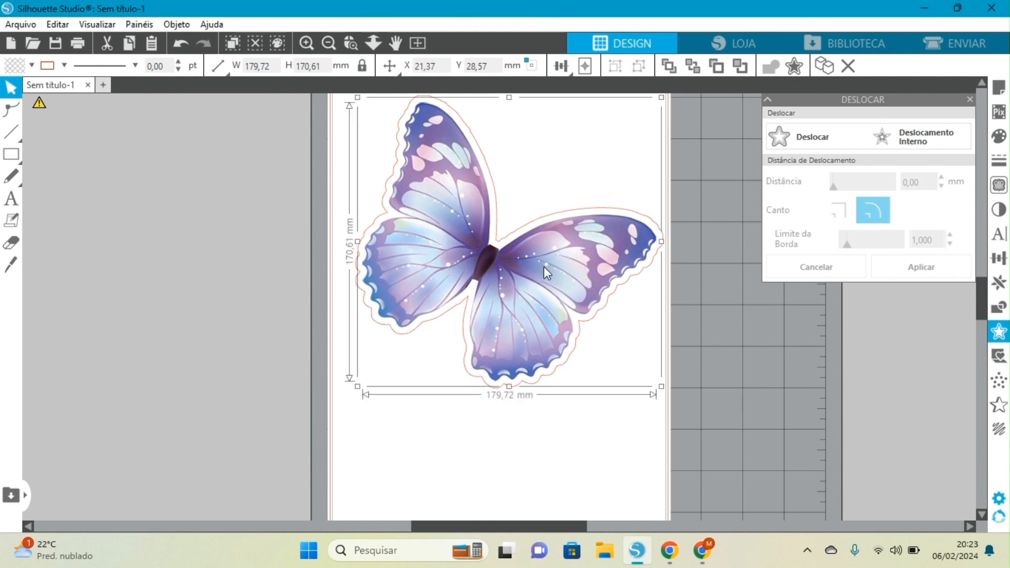
# Fill the offset contour with the blue #595FB3 sampled from the edge of the butterfly's upper wing.
pyautogui.click(578, 213)
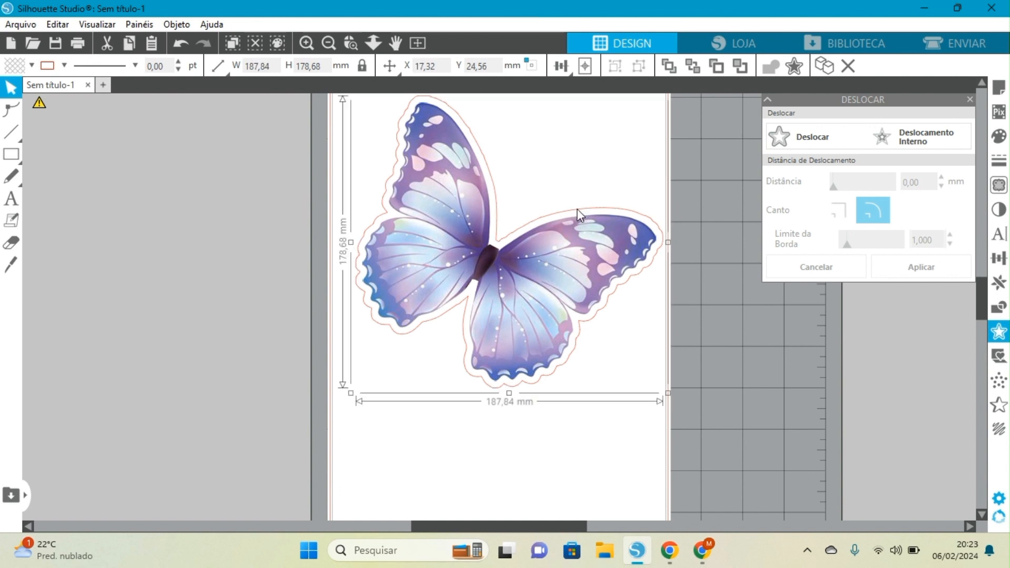
pyautogui.click(1000, 141)
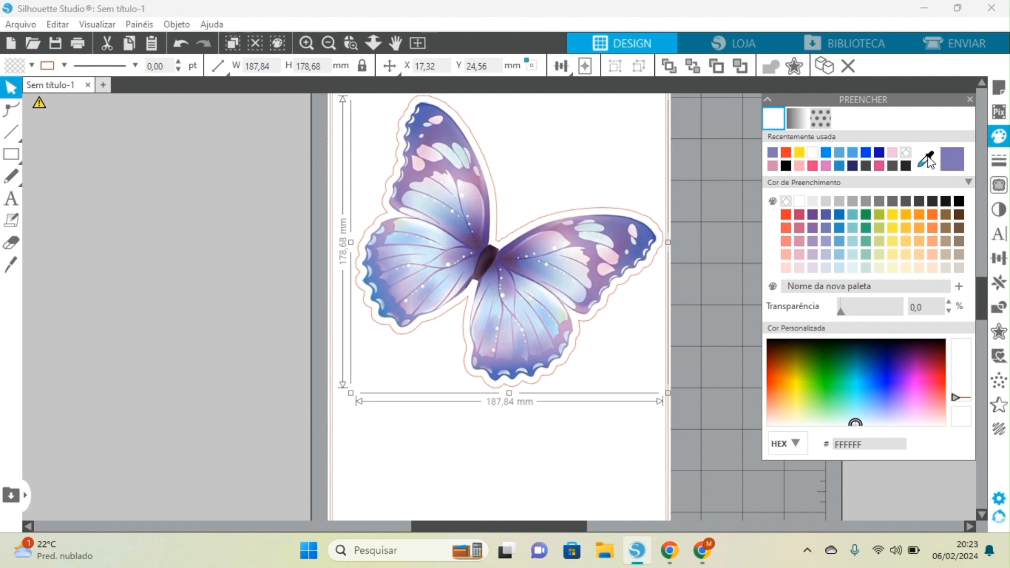
pyautogui.click(927, 159)
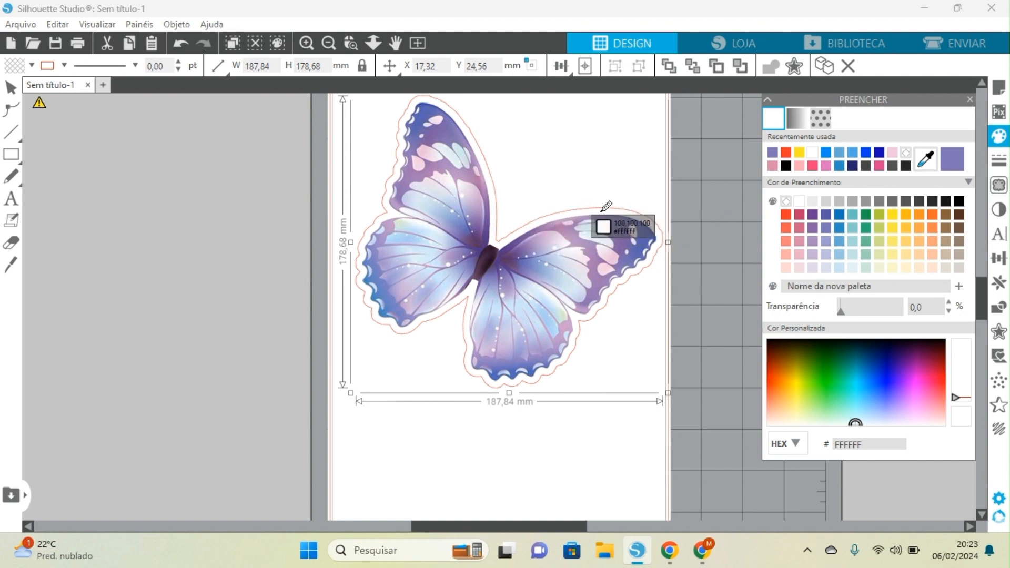
pyautogui.click(652, 227)
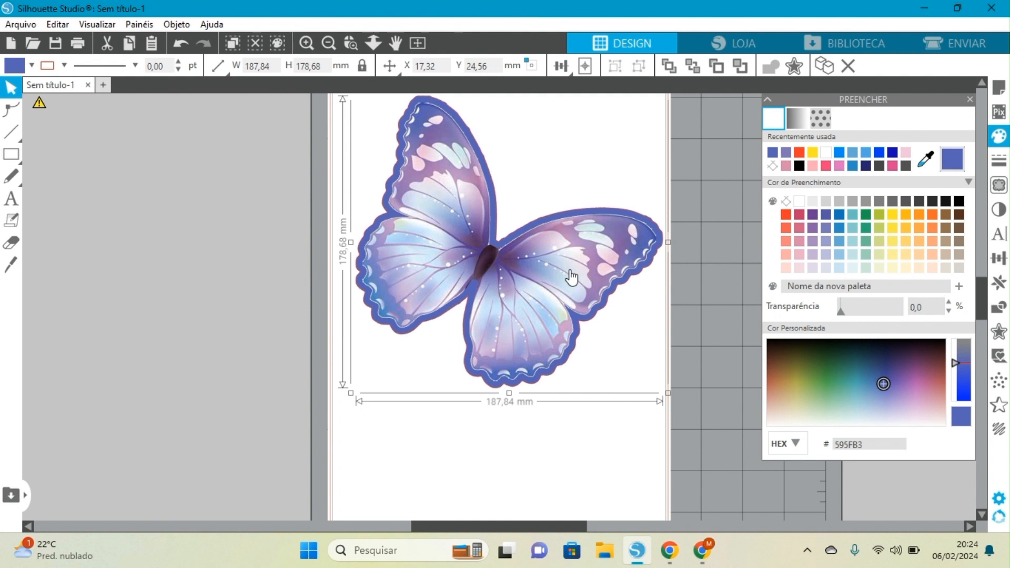
# Select the butterfly together with its offset contour, move both down the page and rotate them until the butterfly stands upright.
pyautogui.click(510, 275)
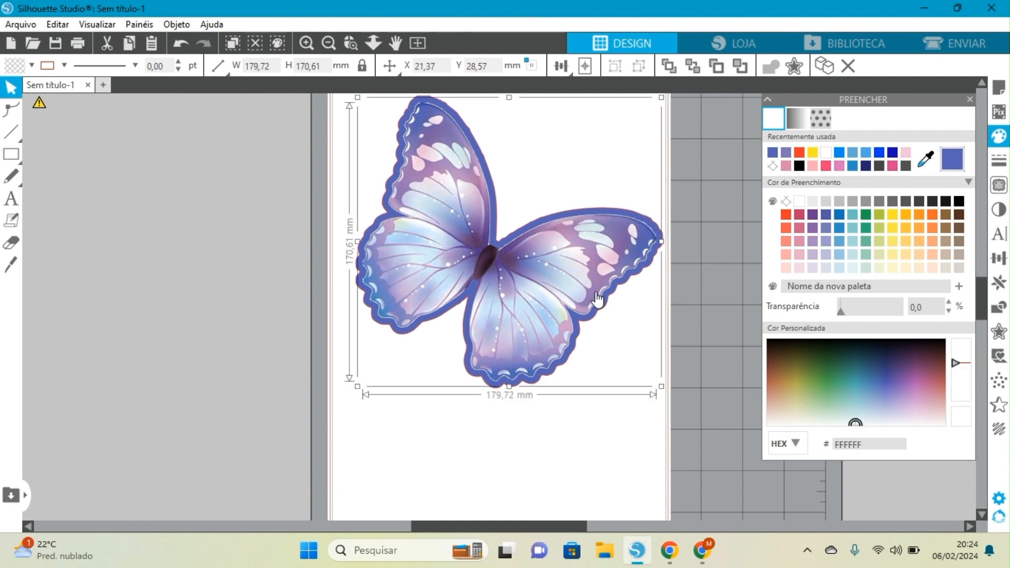
pyautogui.click(680, 317)
pyautogui.click(525, 283)
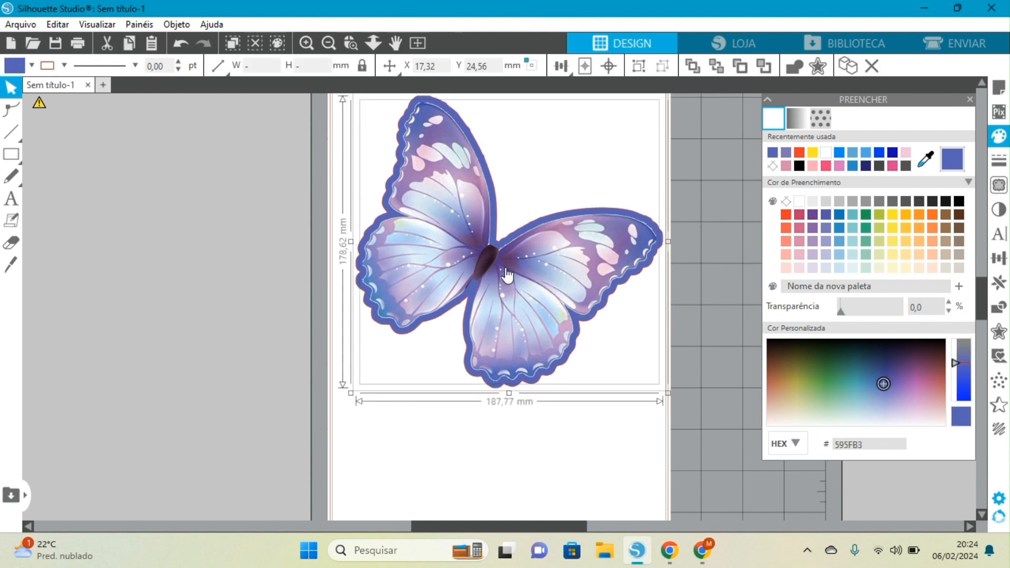
pyautogui.moveTo(505, 268); pyautogui.dragTo(502, 315)
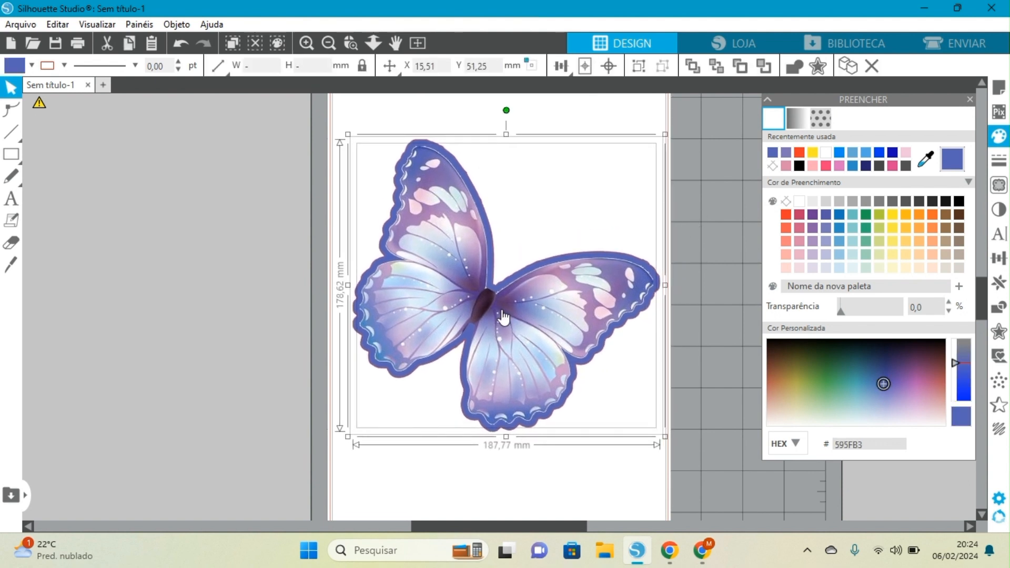
pyautogui.moveTo(507, 111); pyautogui.dragTo(424, 130)
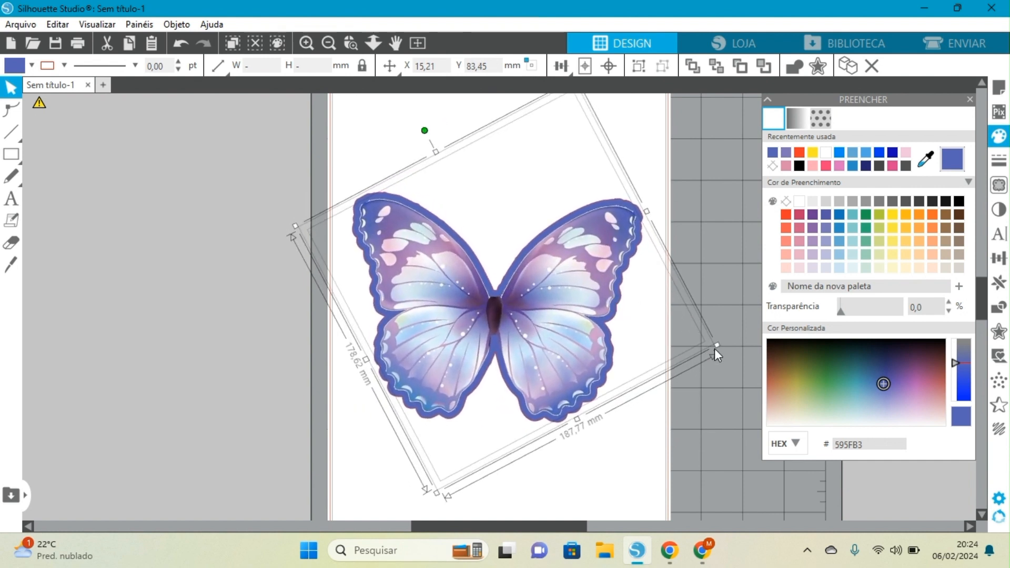
# Shrink the butterfly and its contour to about 103 × 98 mm and move them towards the middle of the page.
pyautogui.moveTo(715, 348); pyautogui.dragTo(525, 307)
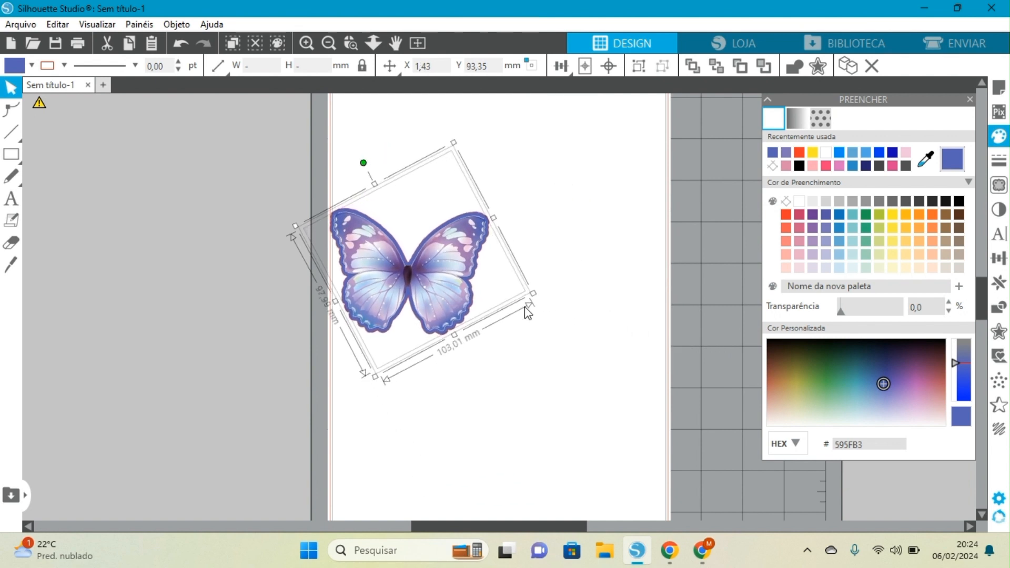
pyautogui.moveTo(437, 287); pyautogui.dragTo(521, 291)
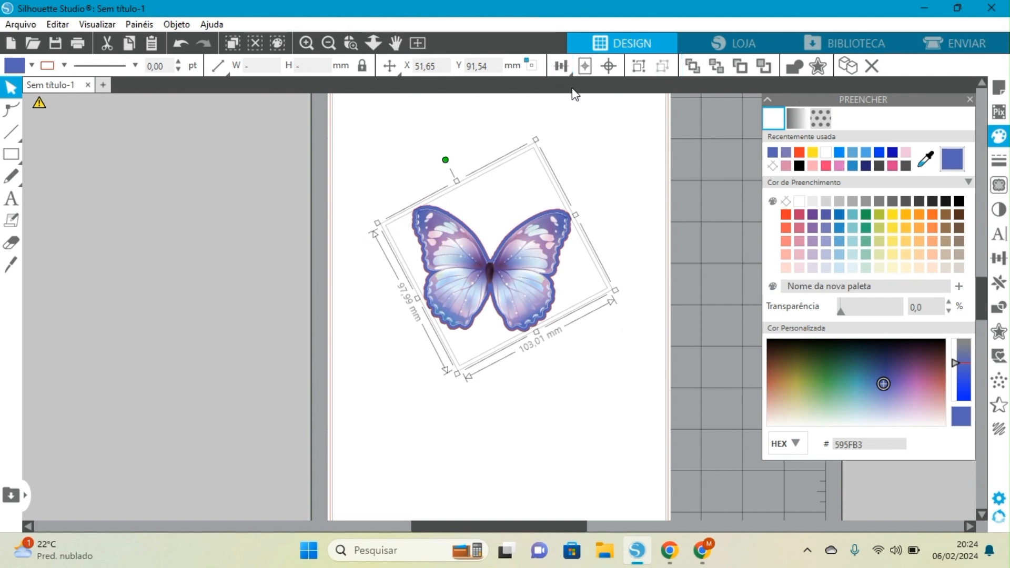
pyautogui.click(329, 42)
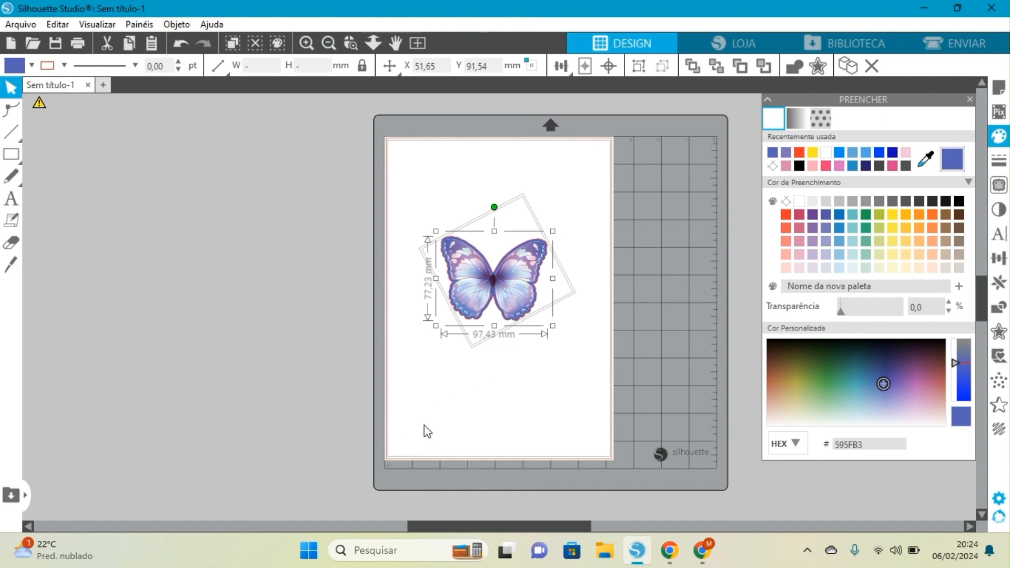
pyautogui.click(632, 351)
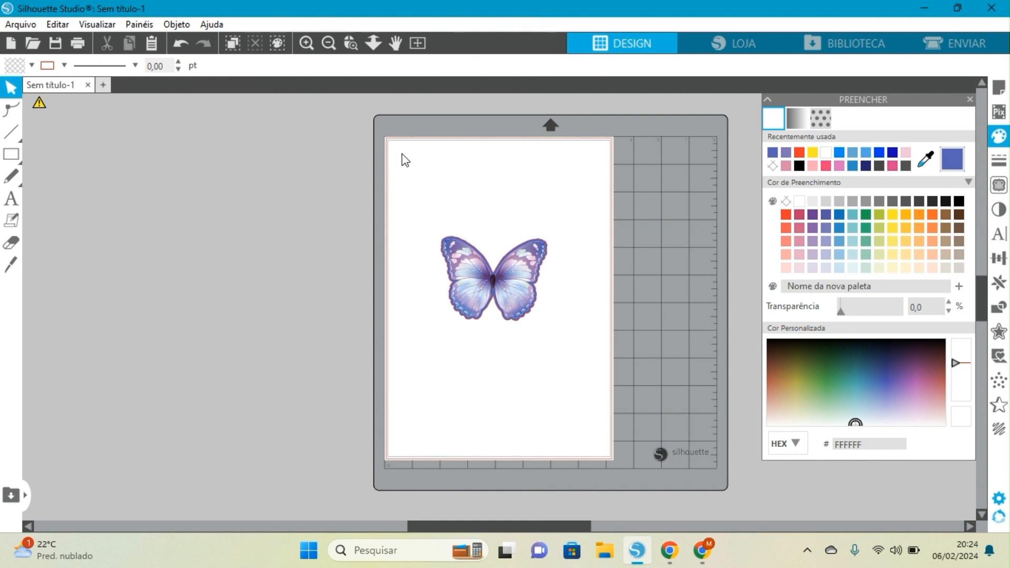
# Turn on the registration marks with length 12 mm, thickness 1 mm and inset 10 mm.
pyautogui.click(1000, 95)
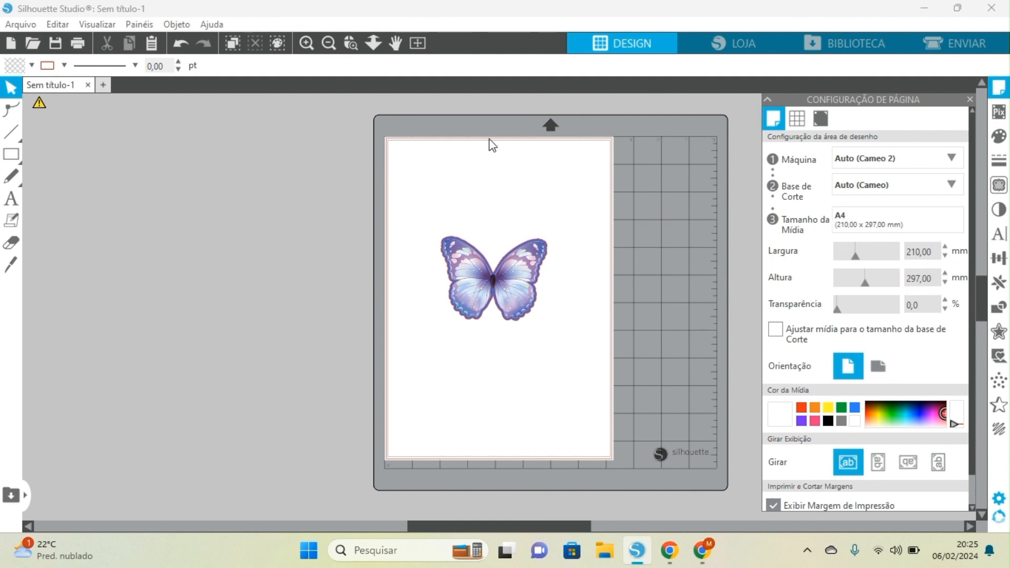
pyautogui.click(822, 120)
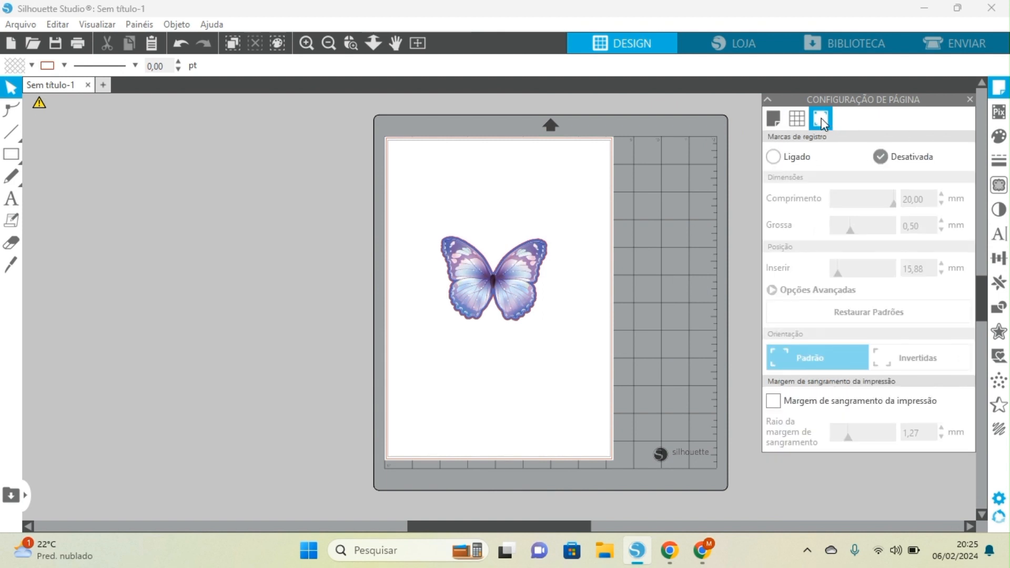
pyautogui.click(776, 156)
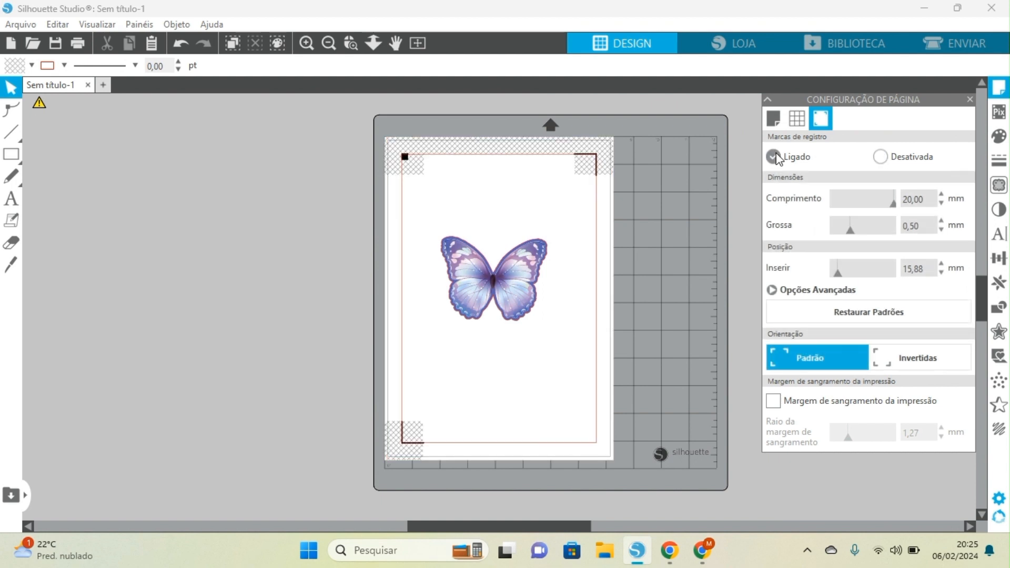
pyautogui.moveTo(841, 273); pyautogui.dragTo(821, 272)
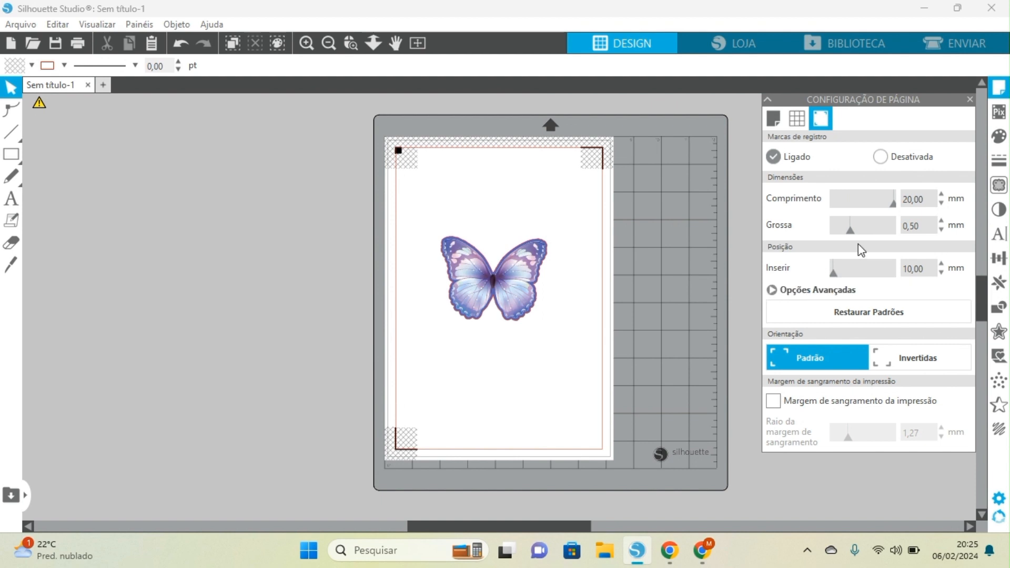
pyautogui.moveTo(848, 227); pyautogui.dragTo(897, 227)
pyautogui.click(864, 200)
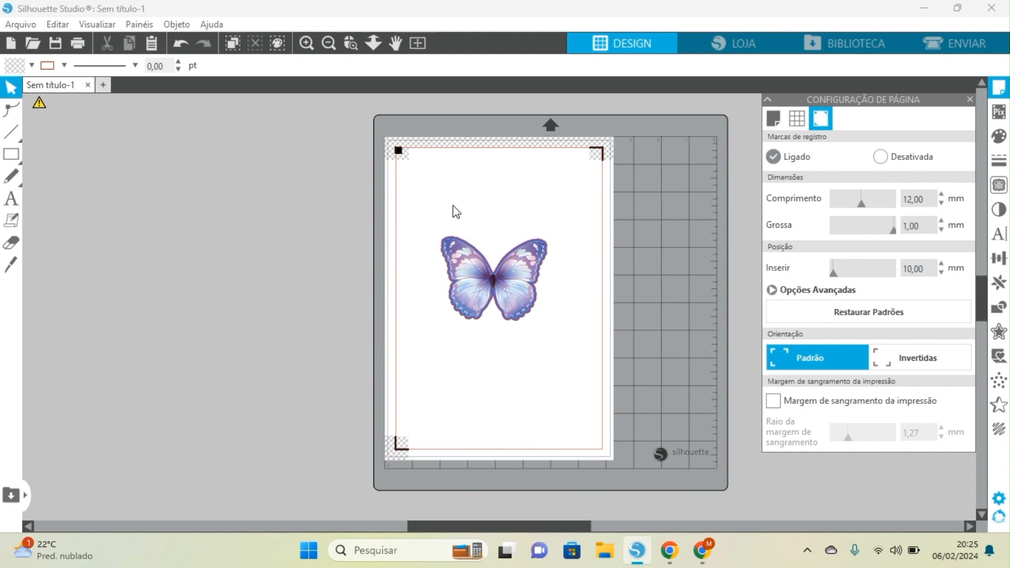
# Shrink the butterfly and its contour to about 81 × 64 mm and move them to the page's upper-left corner, inside the cut border.
pyautogui.click(452, 316)
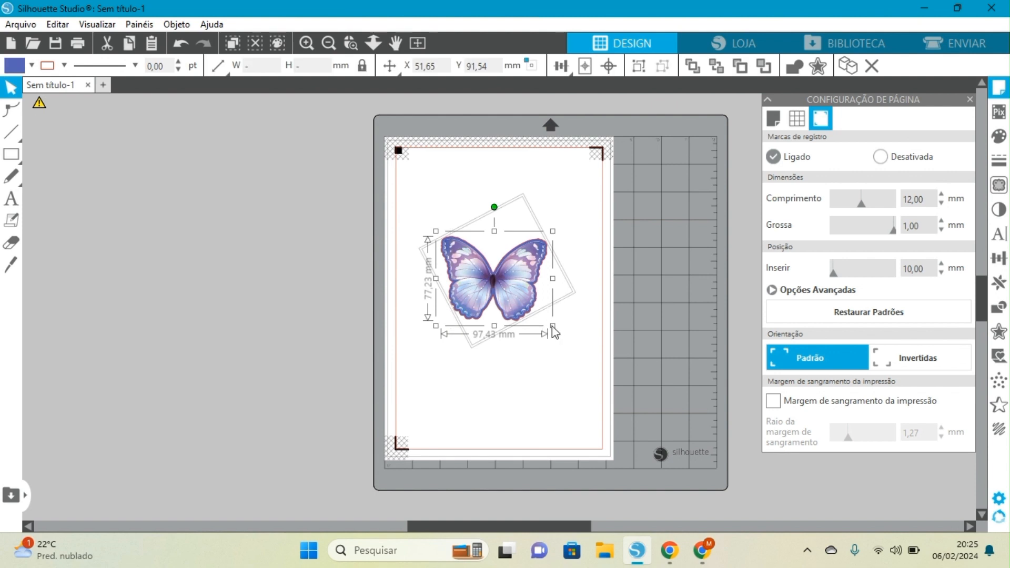
pyautogui.moveTo(550, 324); pyautogui.dragTo(532, 314)
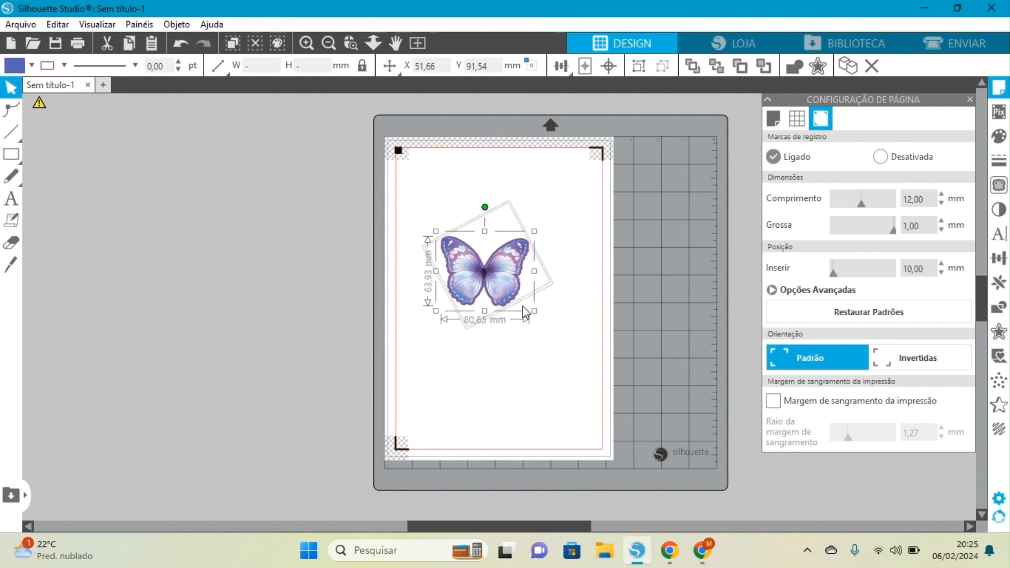
pyautogui.moveTo(485, 269); pyautogui.dragTo(450, 194)
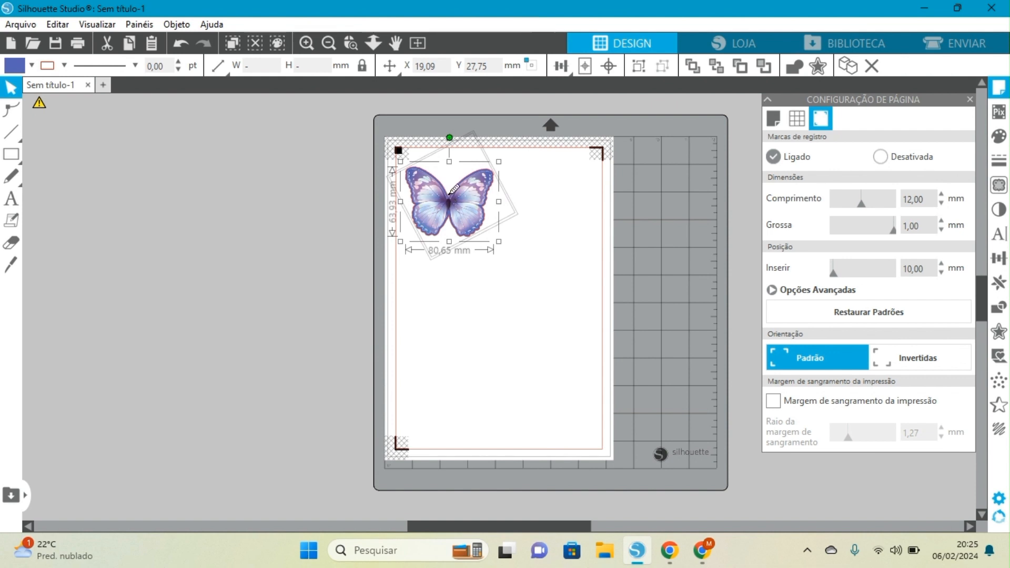
# Duplicate the butterfly with its offset contour and place the copy directly below the original.
pyautogui.press('i')
pyautogui.hotkey('ctrl', 'd')
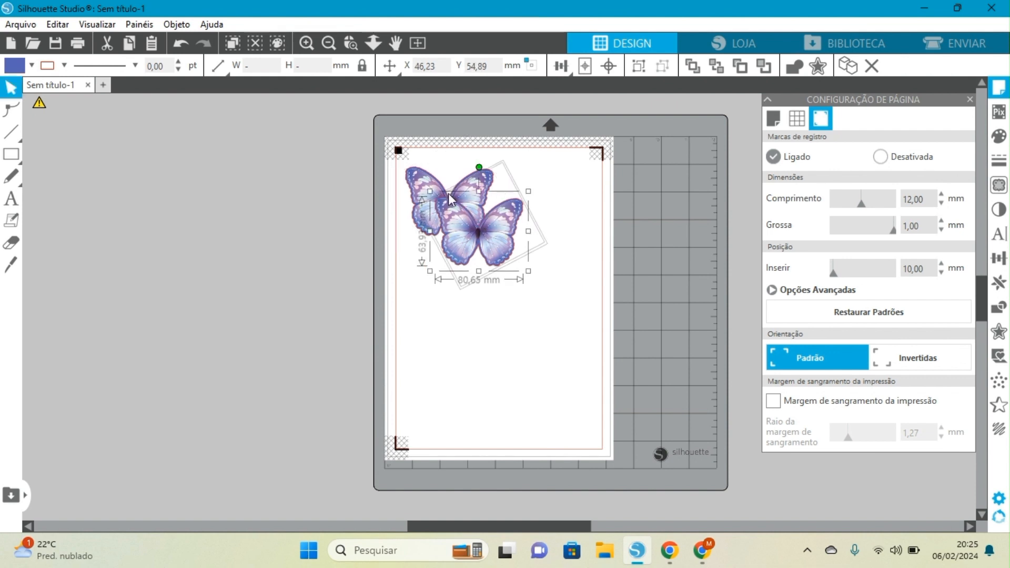
pyautogui.moveTo(465, 226); pyautogui.dragTo(438, 270)
pyautogui.click(465, 363)
# Duplicate both stacked butterflies and place the copies beside the originals at about X 108, Y 27.75 mm, forming a two-by-two grid.
pyautogui.hotkey('ctrl', 'a')
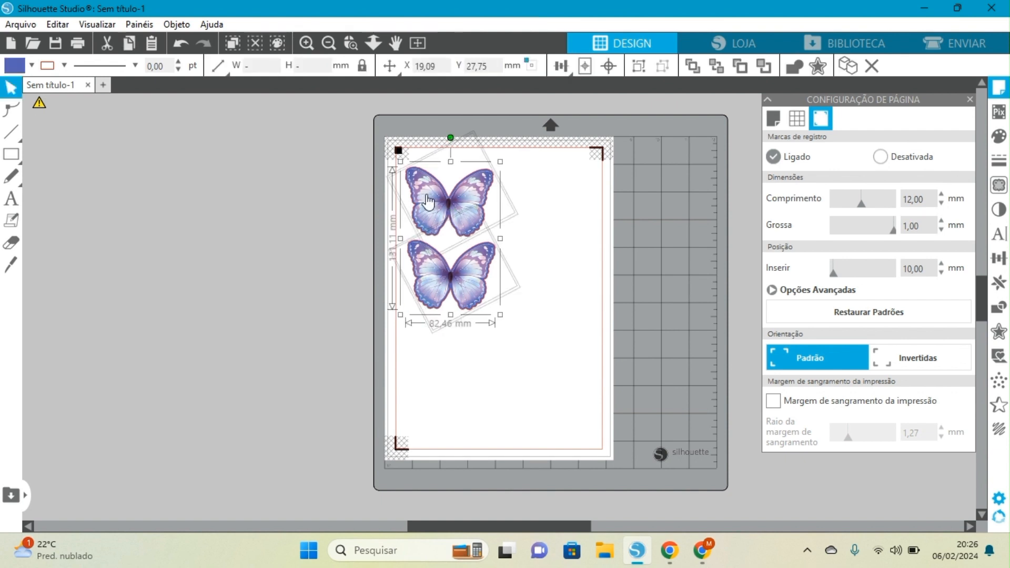
pyautogui.hotkey('ctrl', 'd')
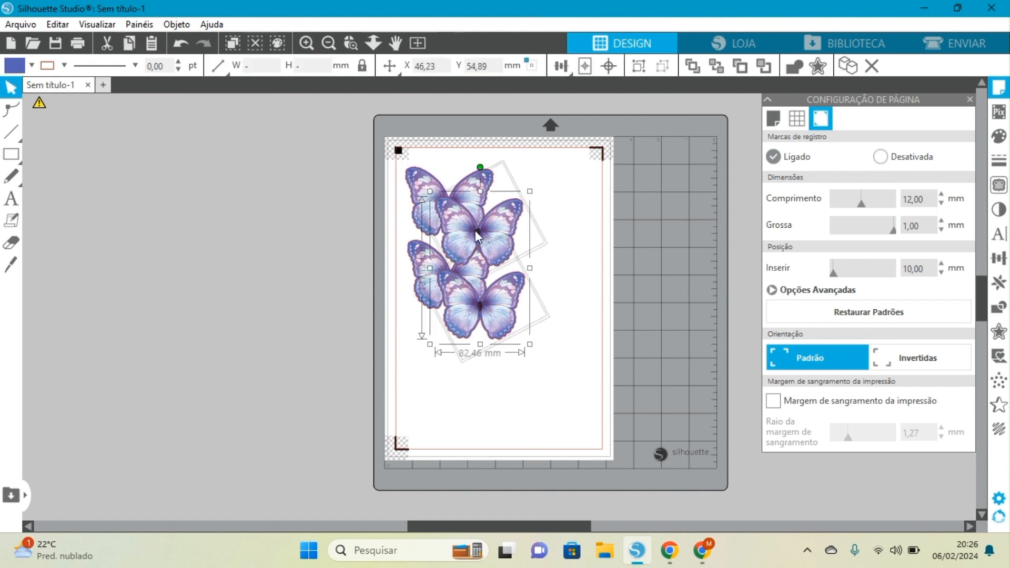
pyautogui.moveTo(475, 231); pyautogui.dragTo(542, 201)
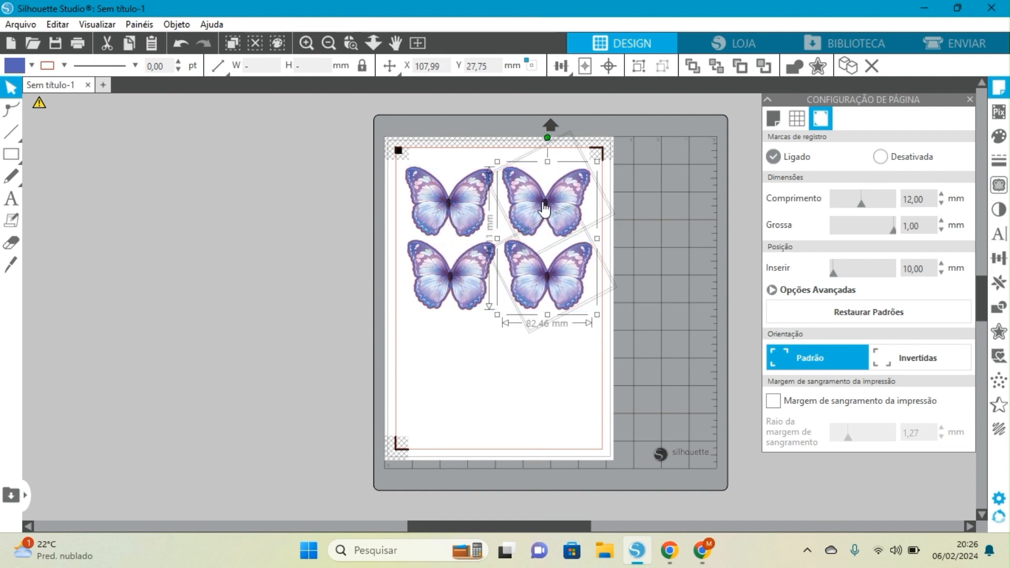
pyautogui.click(627, 240)
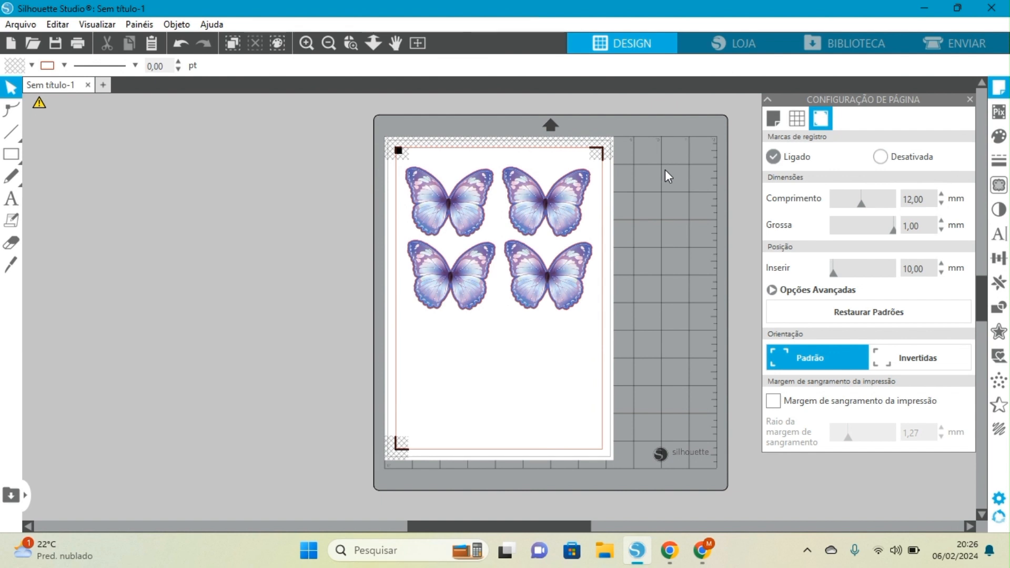
# Go to the send-to-cut view and set the outer offset contours of both lower-row butterflies to Sem Corte.
pyautogui.click(927, 46)
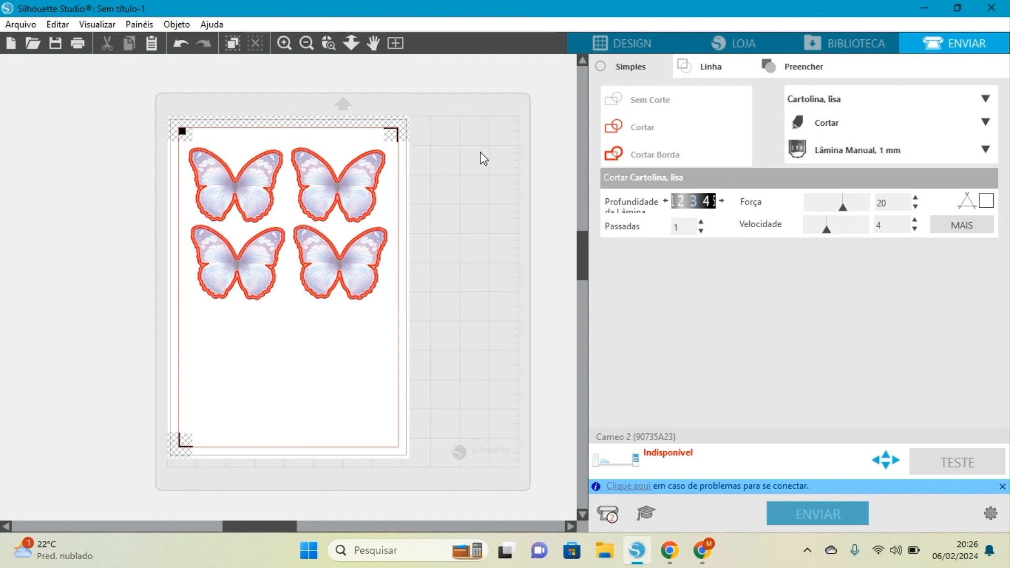
pyautogui.click(284, 43)
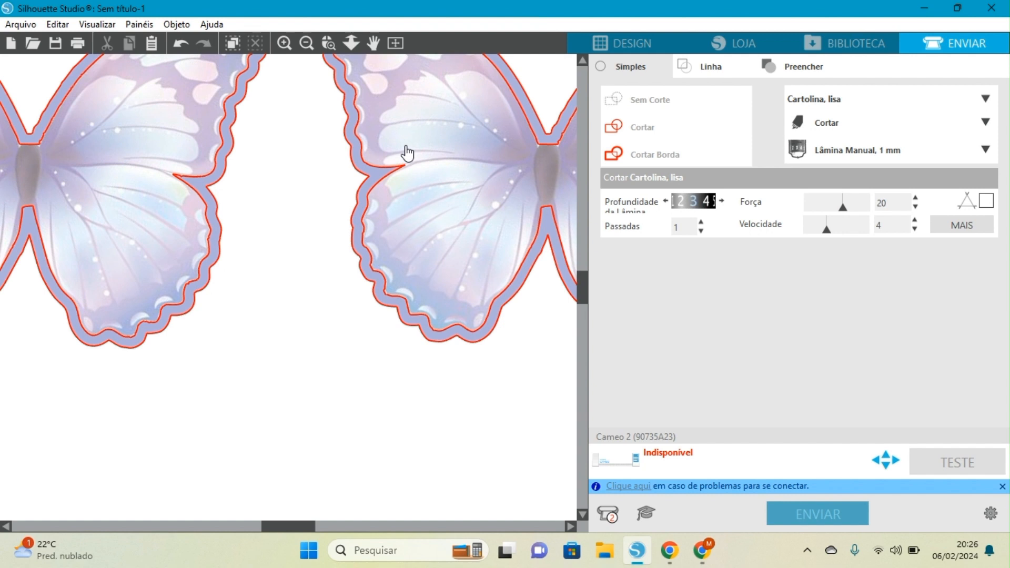
pyautogui.click(348, 134)
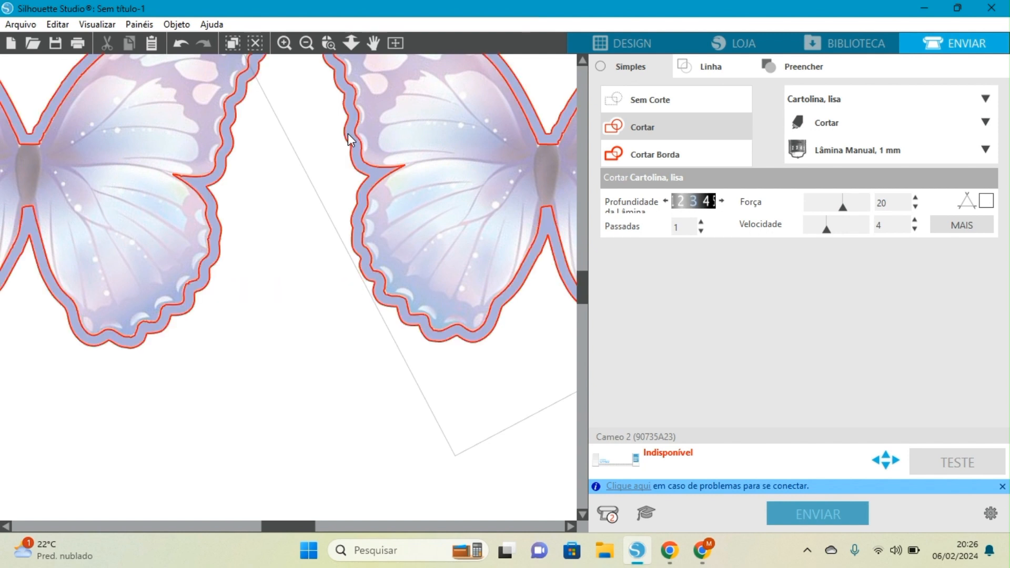
pyautogui.click(635, 107)
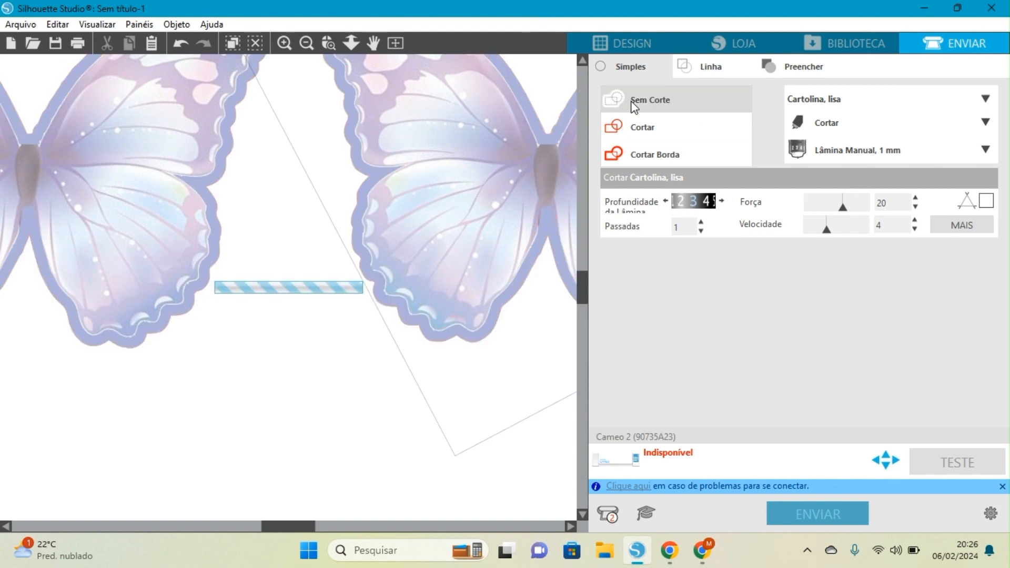
pyautogui.click(232, 143)
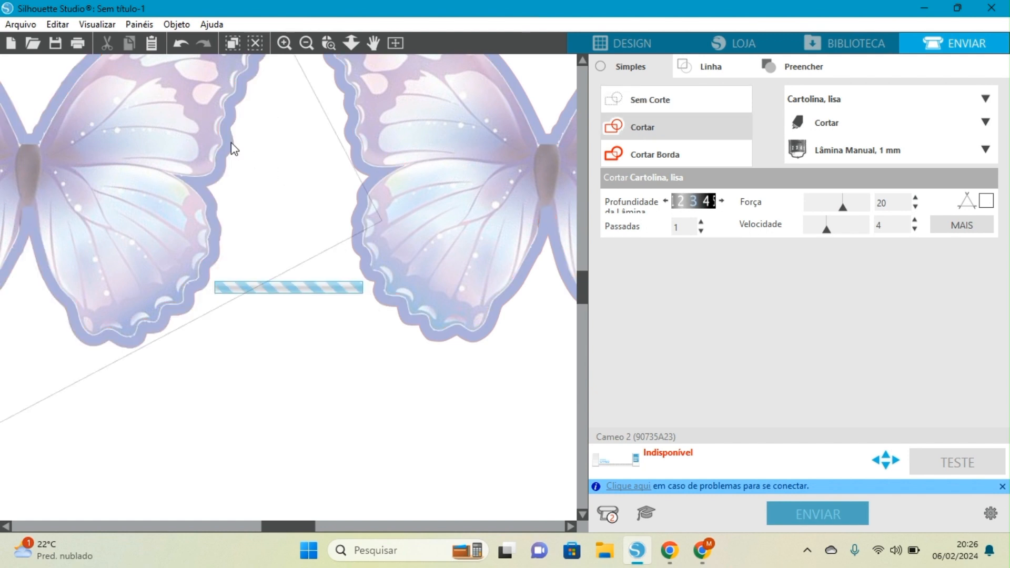
pyautogui.click(627, 98)
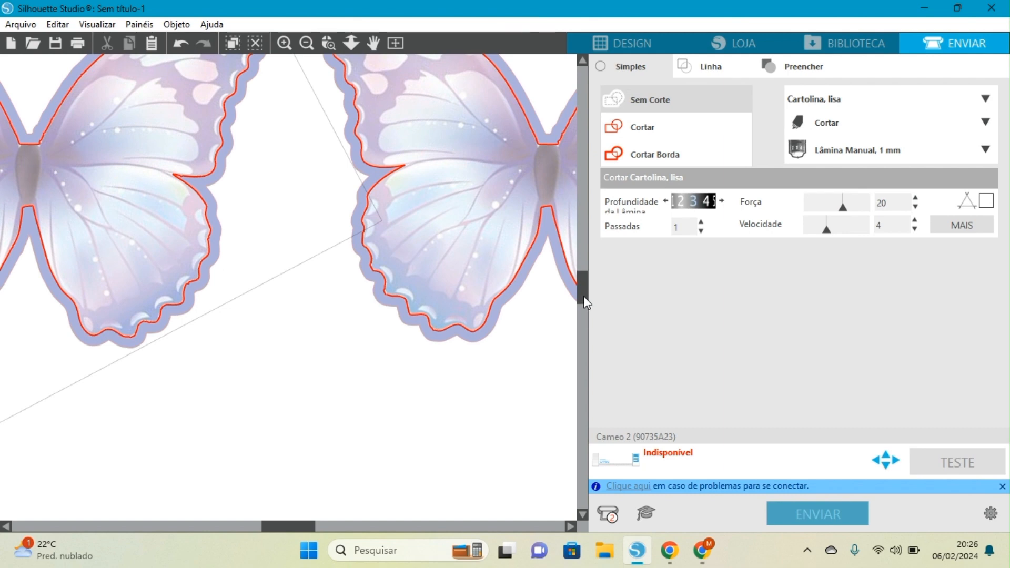
# Set the outer offset contours of both upper-row butterflies to Sem Corte.
pyautogui.moveTo(583, 296); pyautogui.dragTo(585, 246)
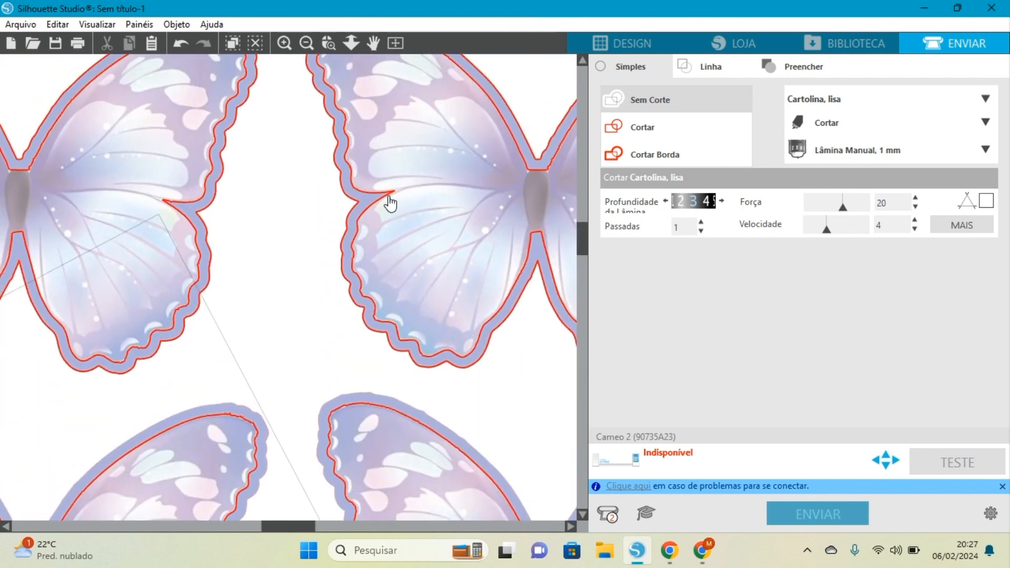
pyautogui.click(359, 201)
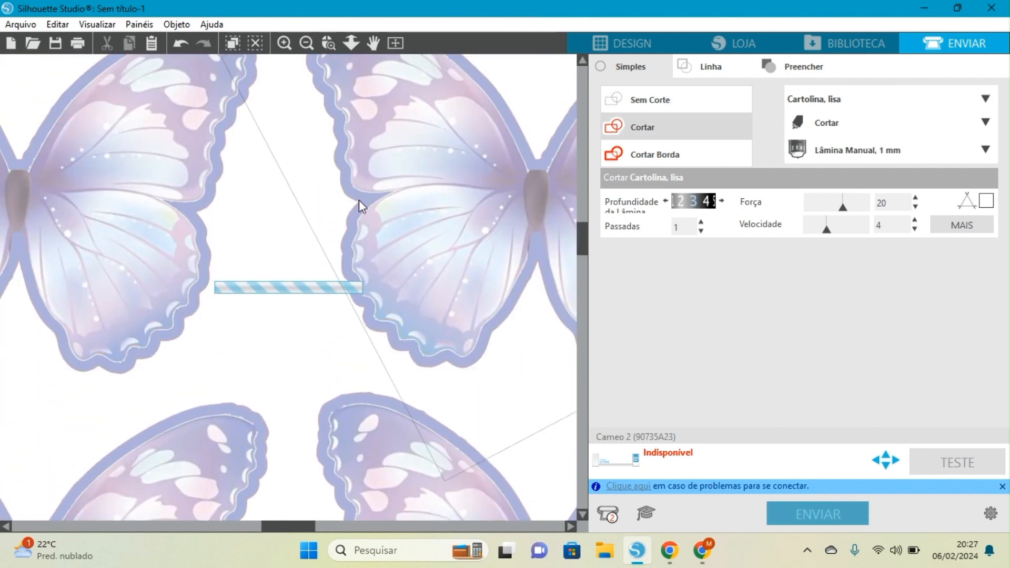
pyautogui.click(636, 103)
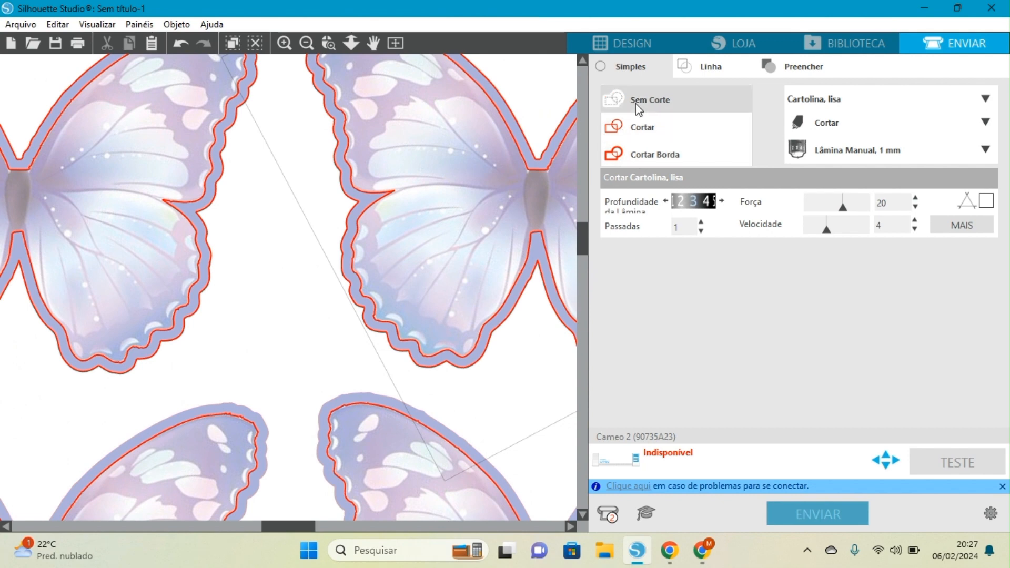
pyautogui.click(231, 138)
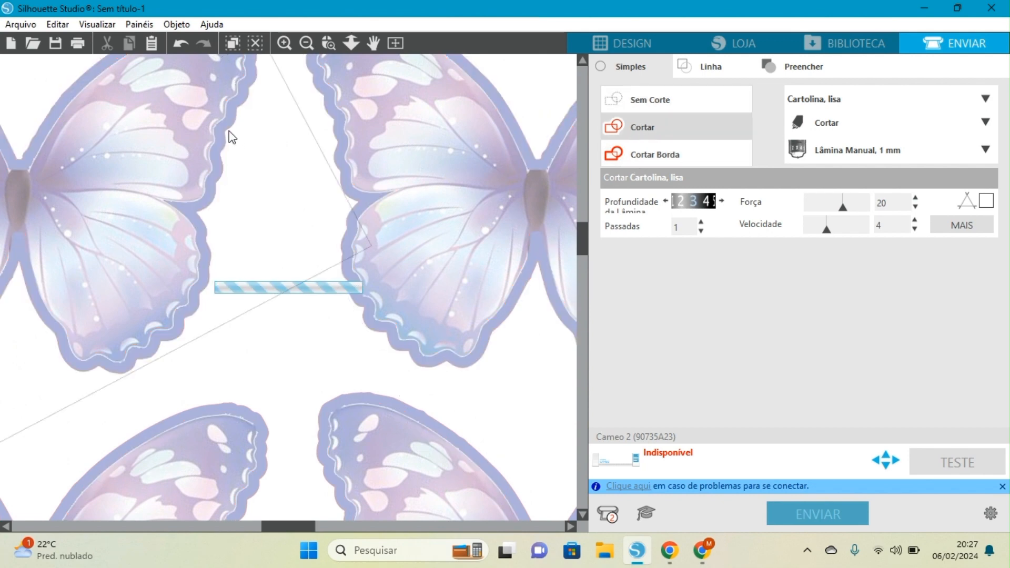
pyautogui.click(661, 100)
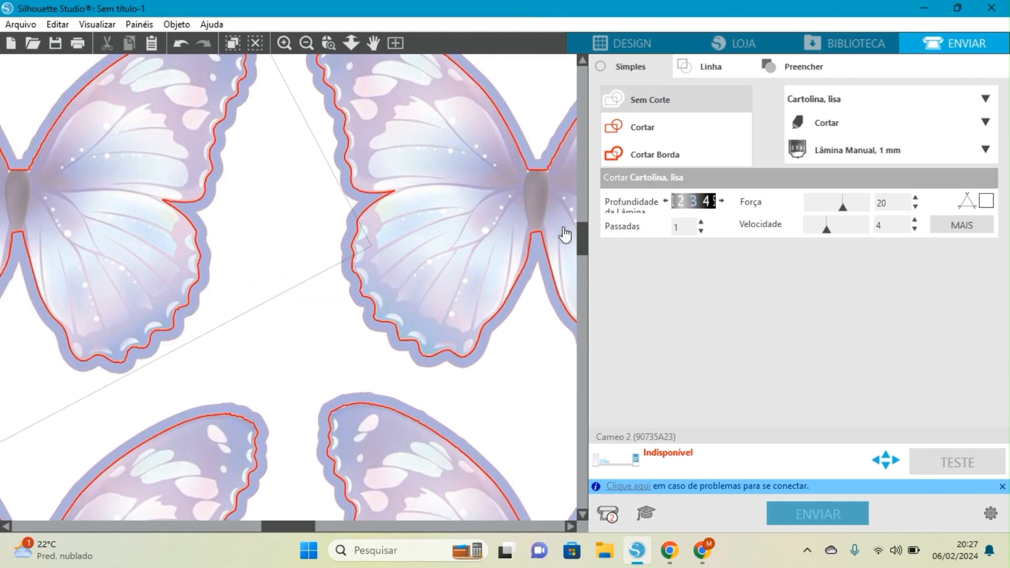
# Try cutting the upper-left butterfly along its outer contour, with Cortar Borda on that contour and Sem Corte on the inner outline.
pyautogui.click(308, 42)
pyautogui.click(307, 42)
pyautogui.click(307, 42)
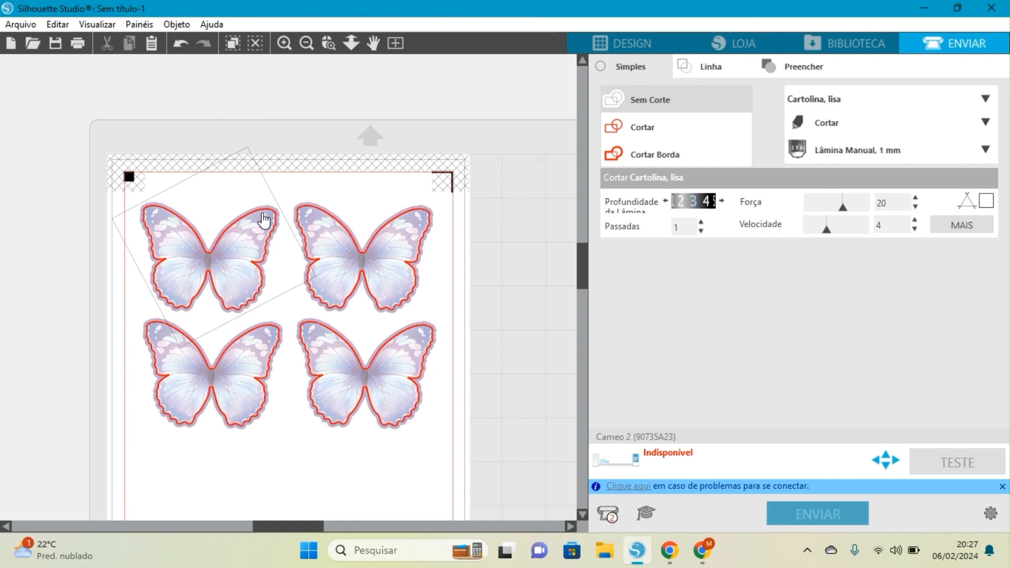
pyautogui.click(262, 214)
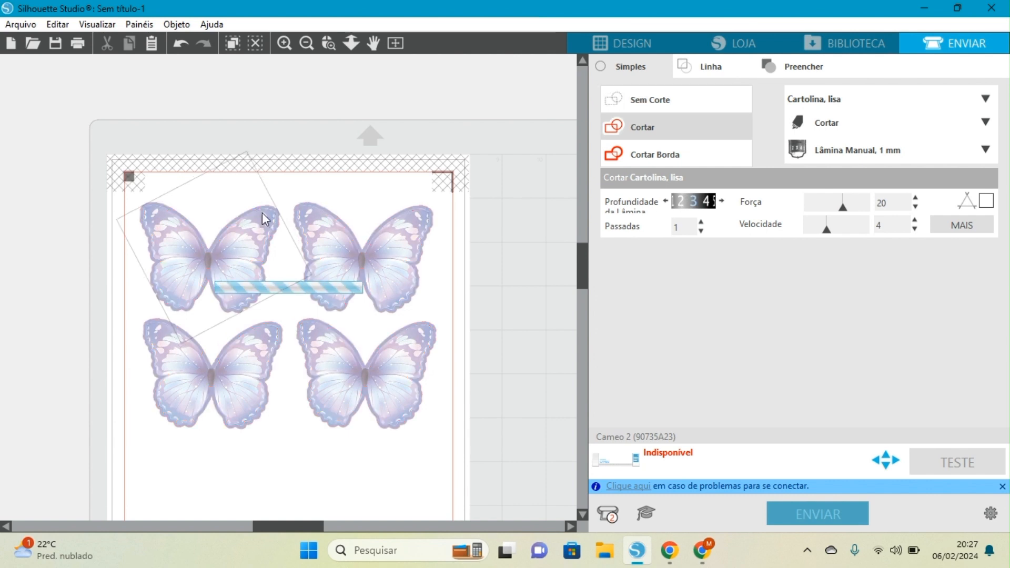
pyautogui.click(650, 100)
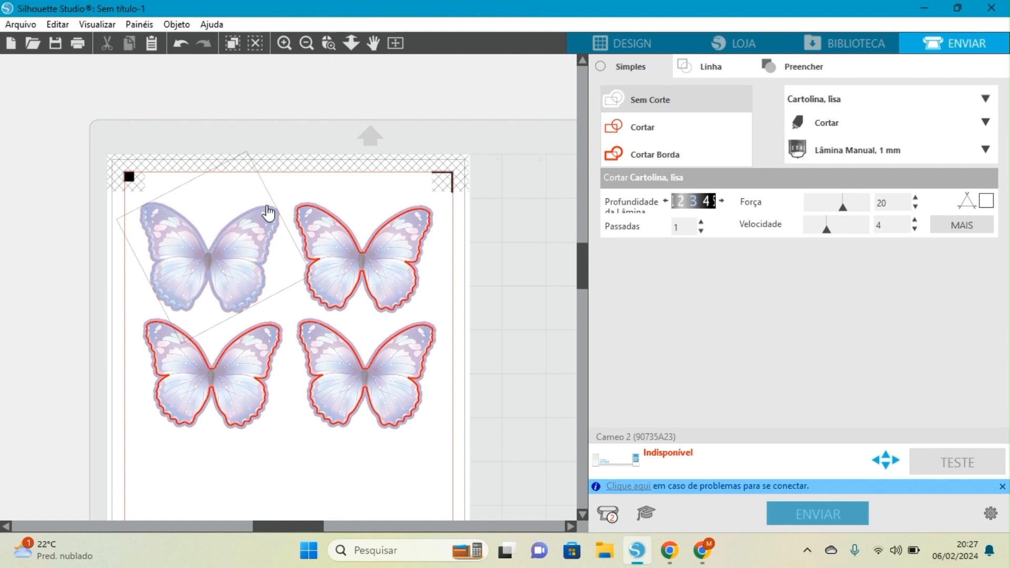
pyautogui.click(656, 155)
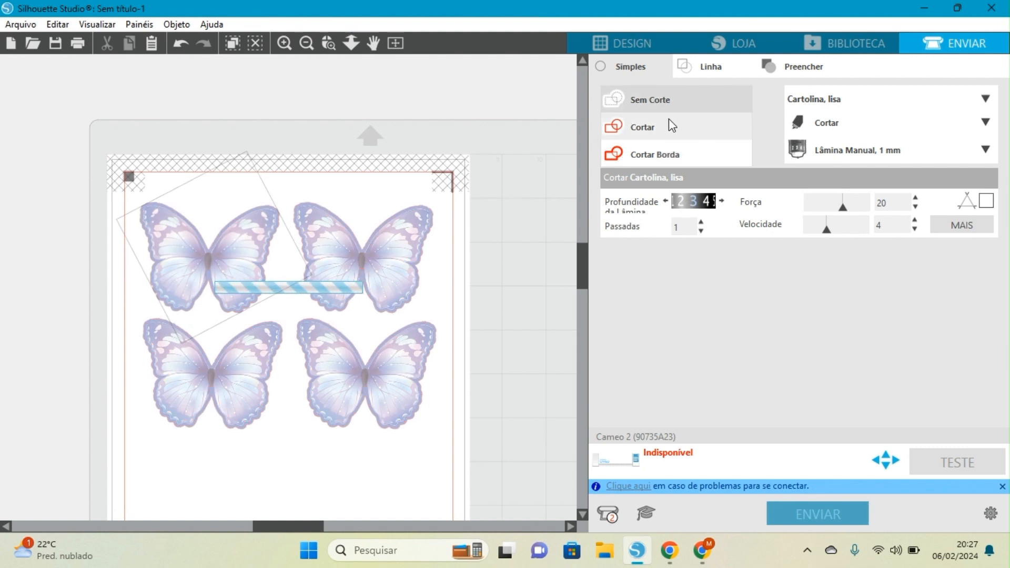
pyautogui.click(652, 101)
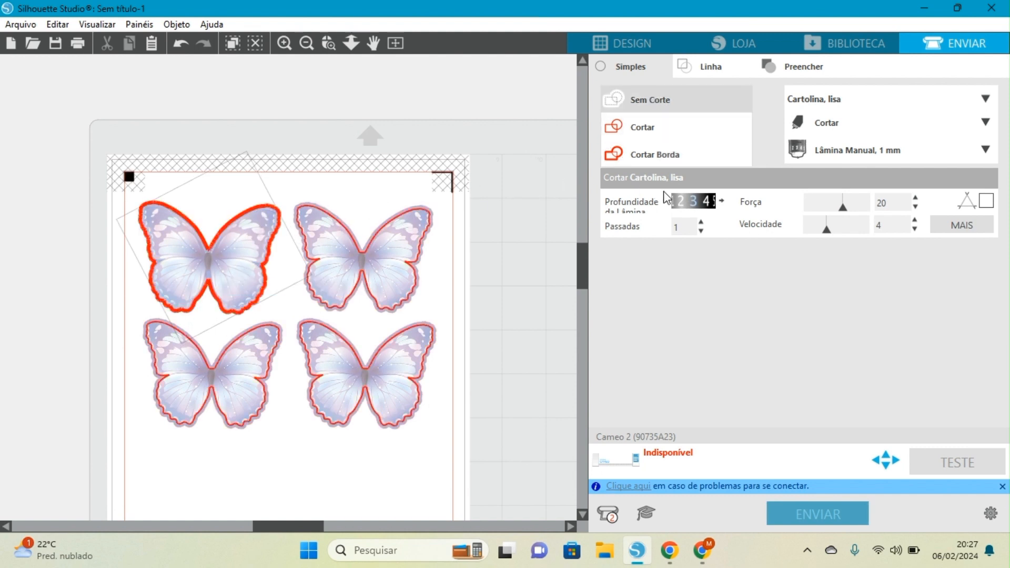
pyautogui.click(660, 152)
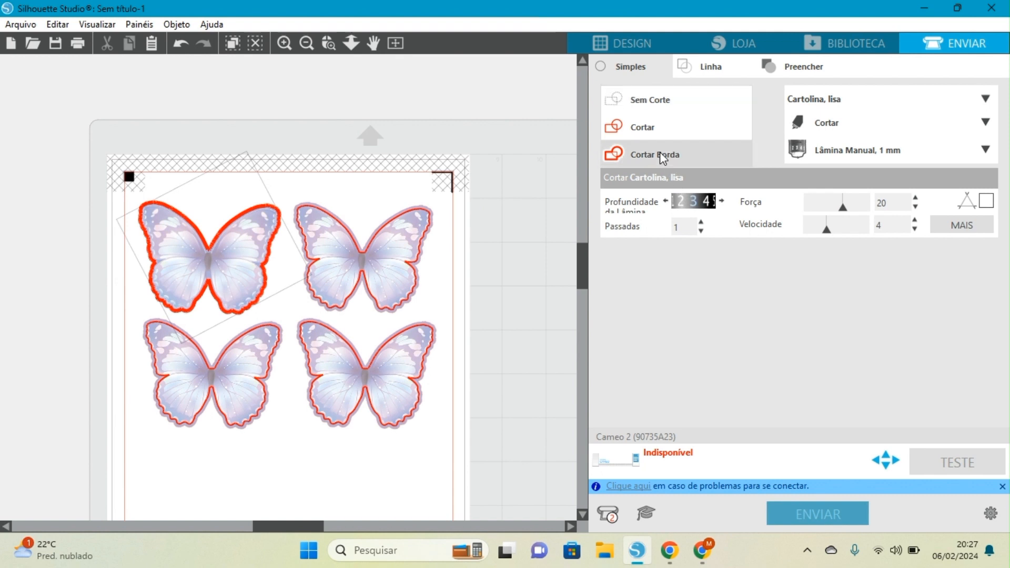
pyautogui.click(655, 106)
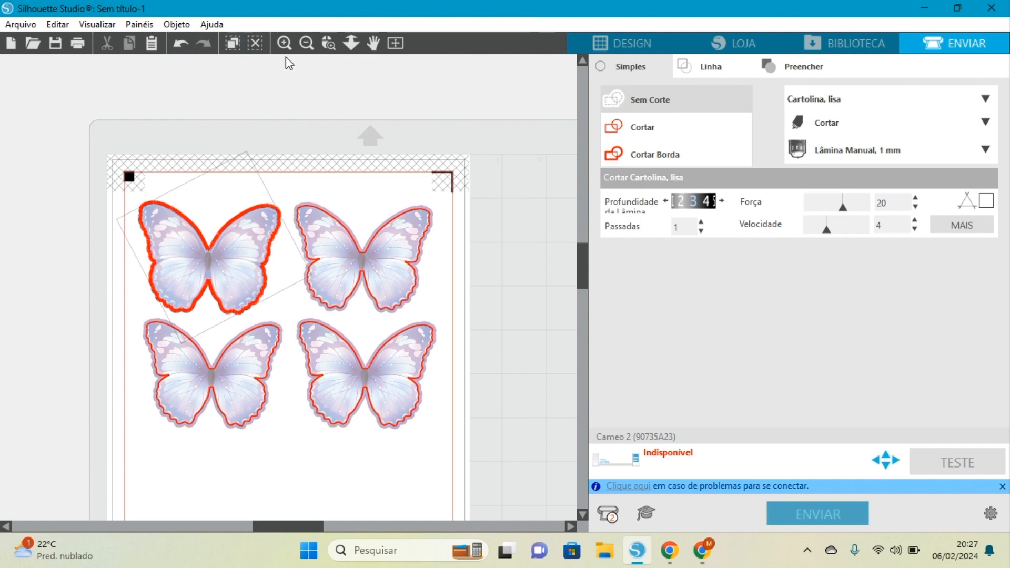
# Set the upper-left butterfly's inner outline to Cortar Borda and its outer contour to Sem Corte, and return to the design view.
pyautogui.click(284, 43)
pyautogui.click(284, 43)
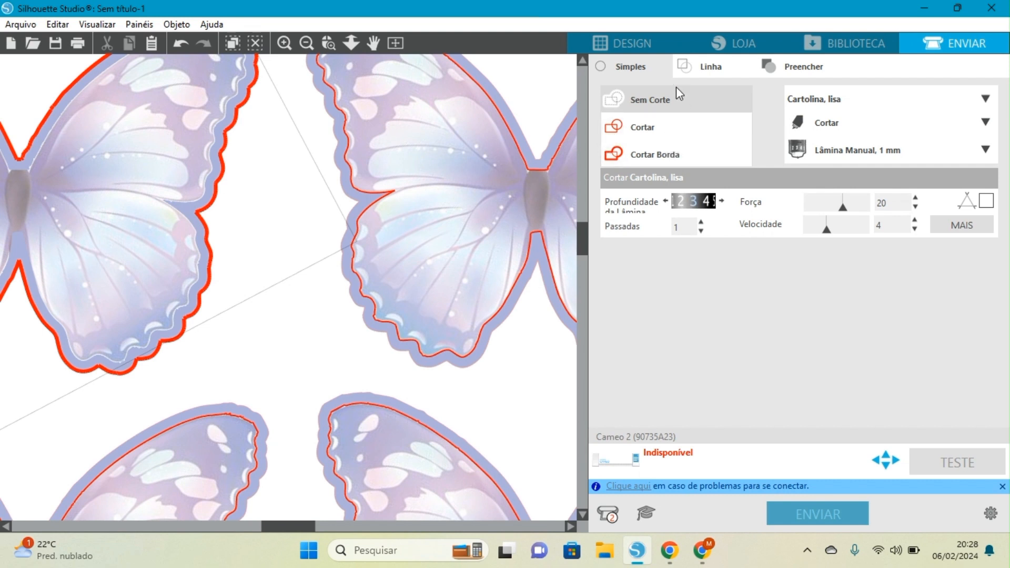
pyautogui.click(638, 156)
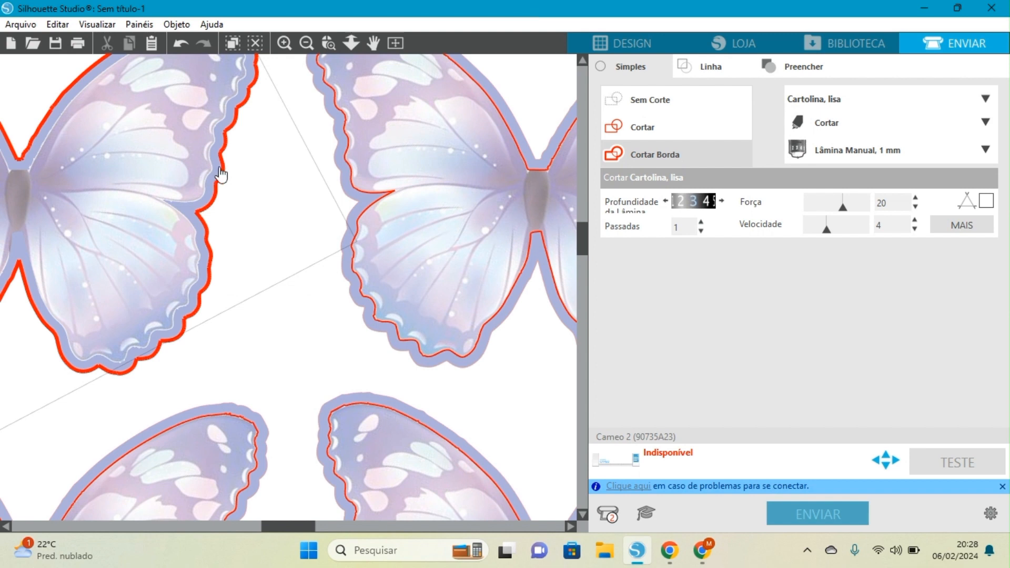
pyautogui.click(657, 100)
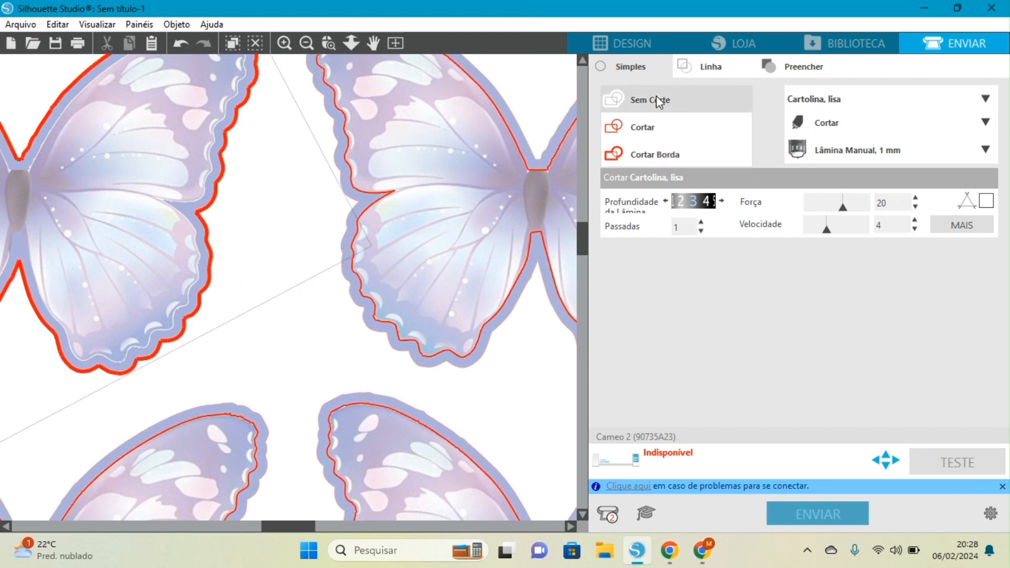
pyautogui.click(636, 35)
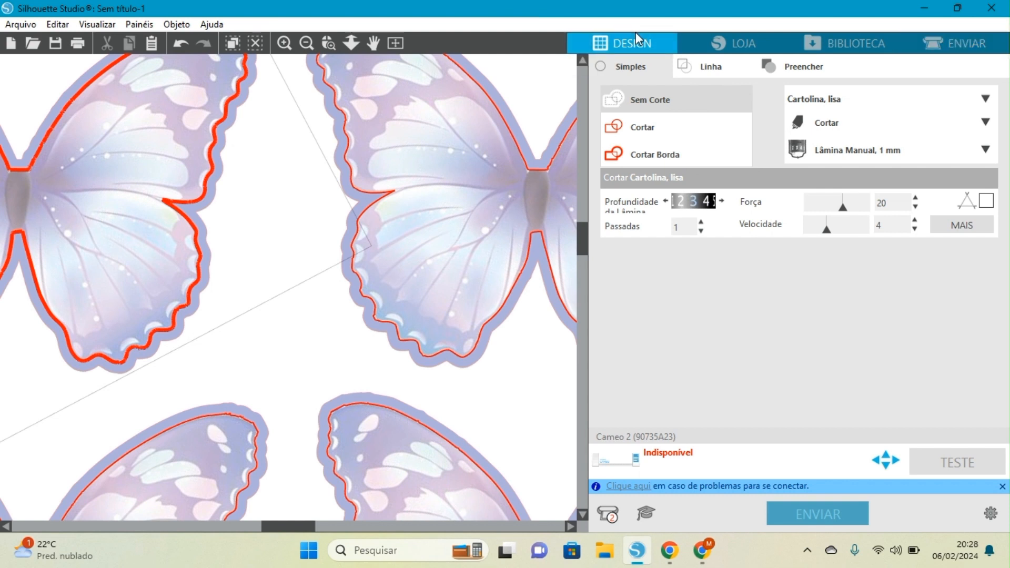